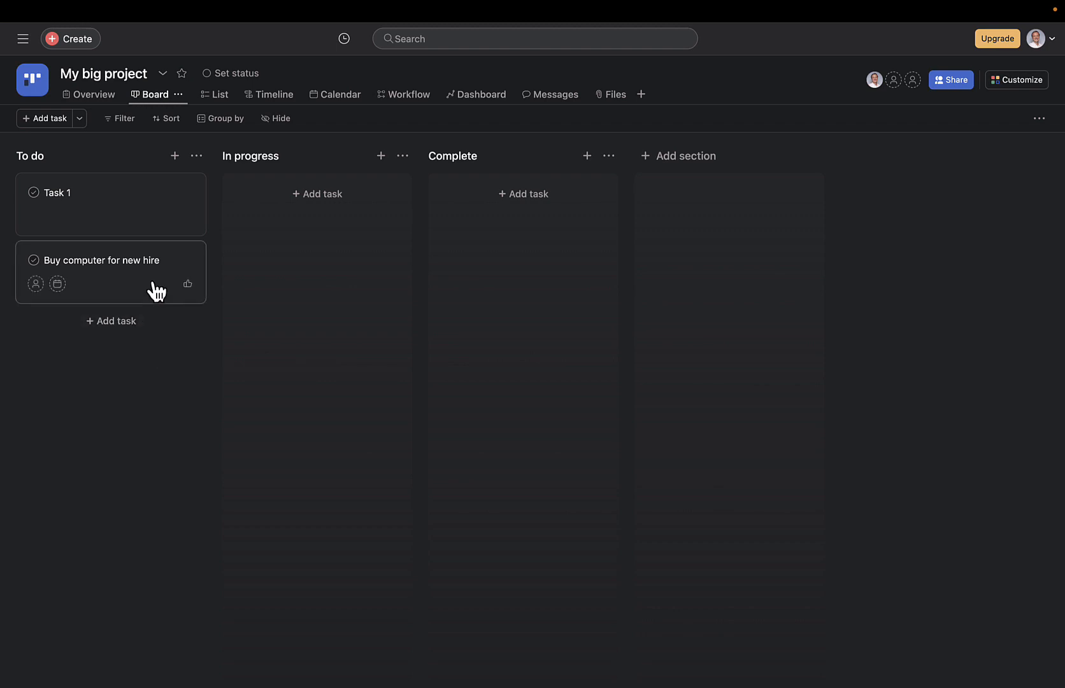
Move the "Buy computer for new hire" task from To do to In progress and open its details.
{"action": "left_click_drag", "start_coordinate": [152, 287], "coordinate": [311, 224]}
{"action": "left_click", "coordinate": [317, 220]}
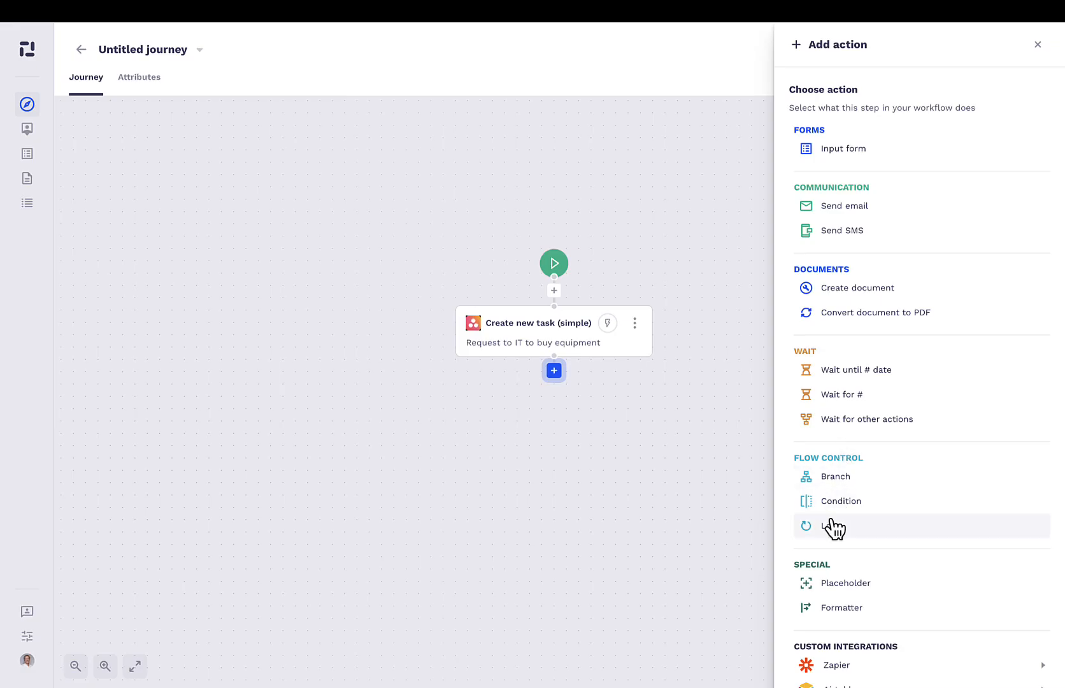
In the 50skills journey, add a Loop after the Create new task (simple) action, restarting every 10 minutes, and save it.
{"action": "left_click", "coordinate": [831, 524]}
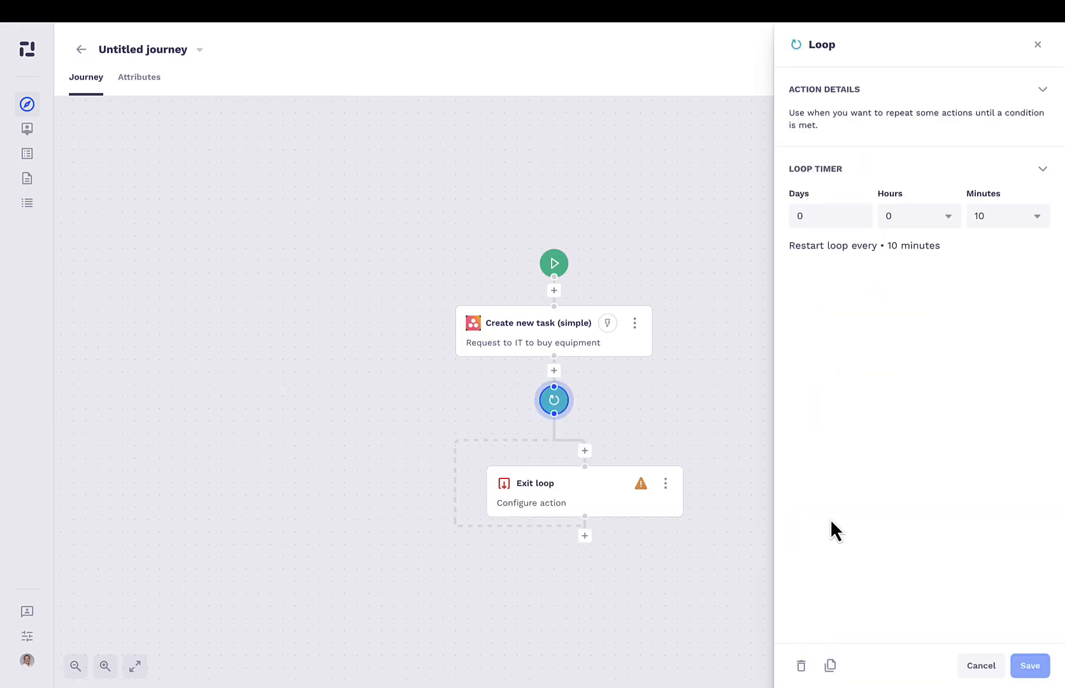
{"action": "left_click", "coordinate": [1012, 662]}
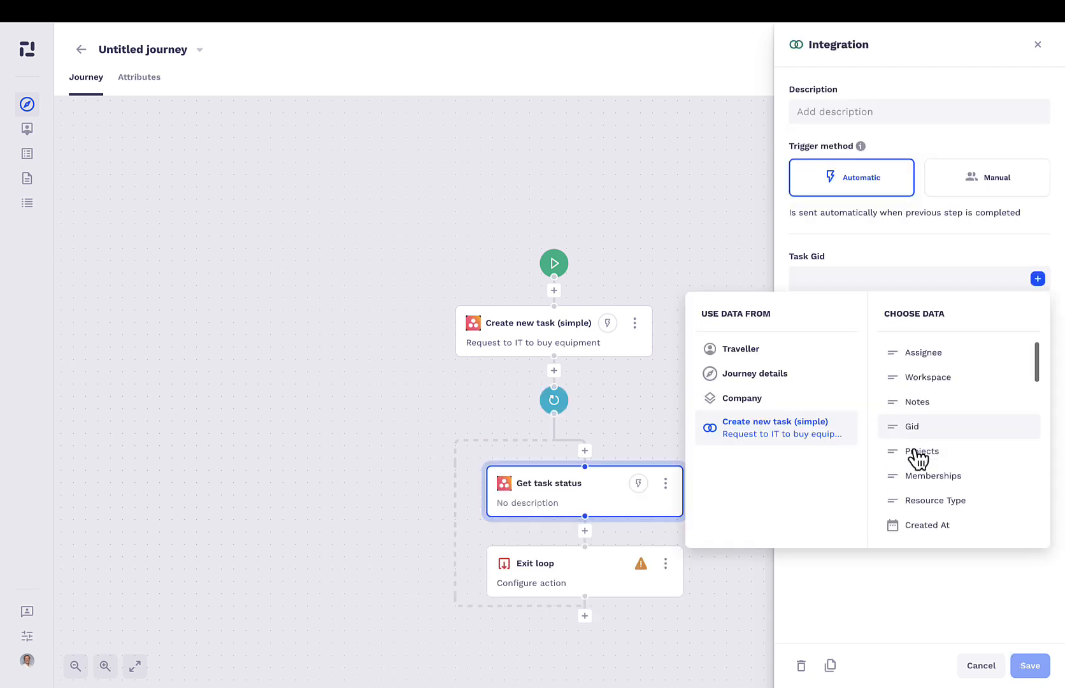
Fill the Task Gid of the Get task status action with Completed from the Create new task (simple) data and save.
{"action": "scroll", "coordinate": [917, 456], "scroll_direction": "down", "scroll_amount": 5}
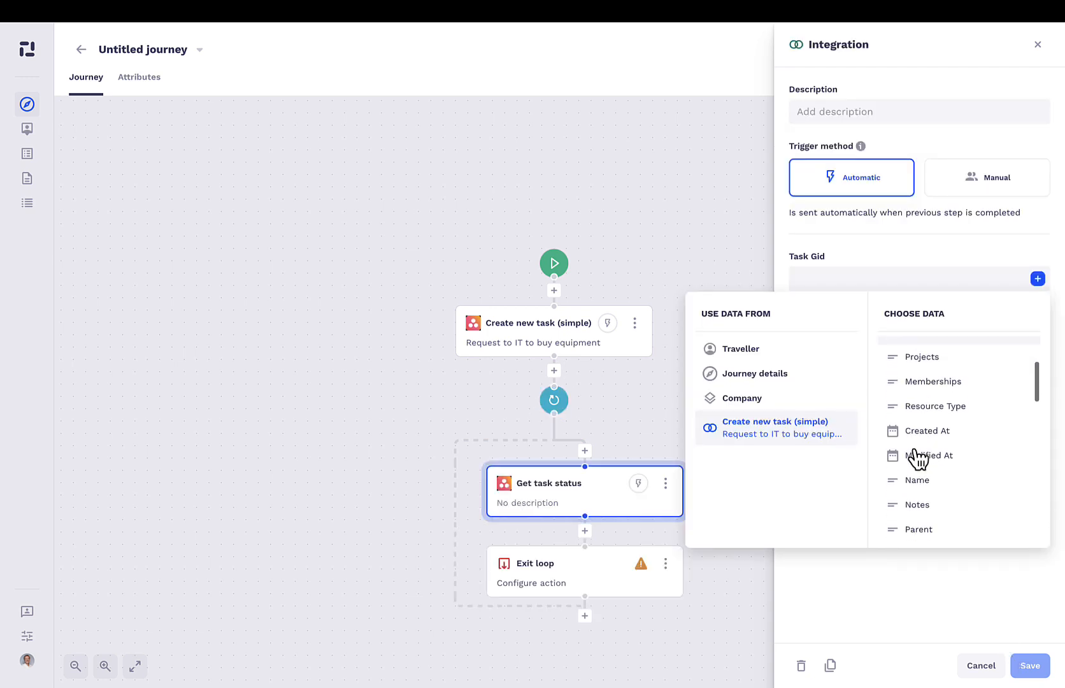
{"action": "left_click", "coordinate": [917, 451]}
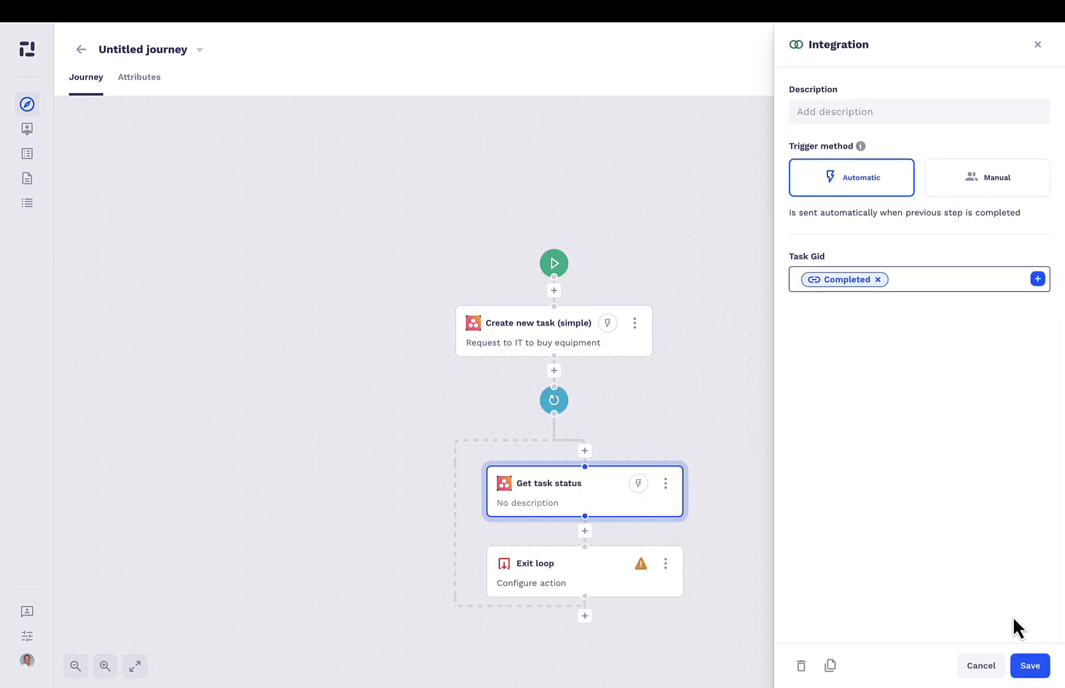
{"action": "left_click", "coordinate": [1030, 666]}
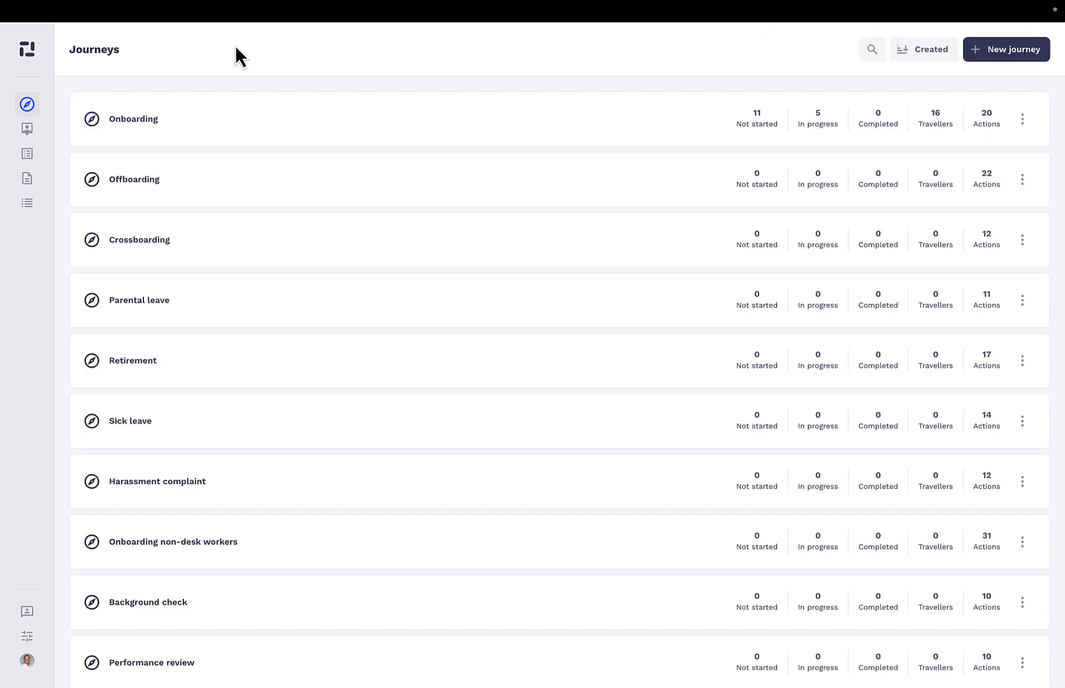
Create a new journey and look through the action types offered for its first action.
{"action": "left_click", "coordinate": [988, 57]}
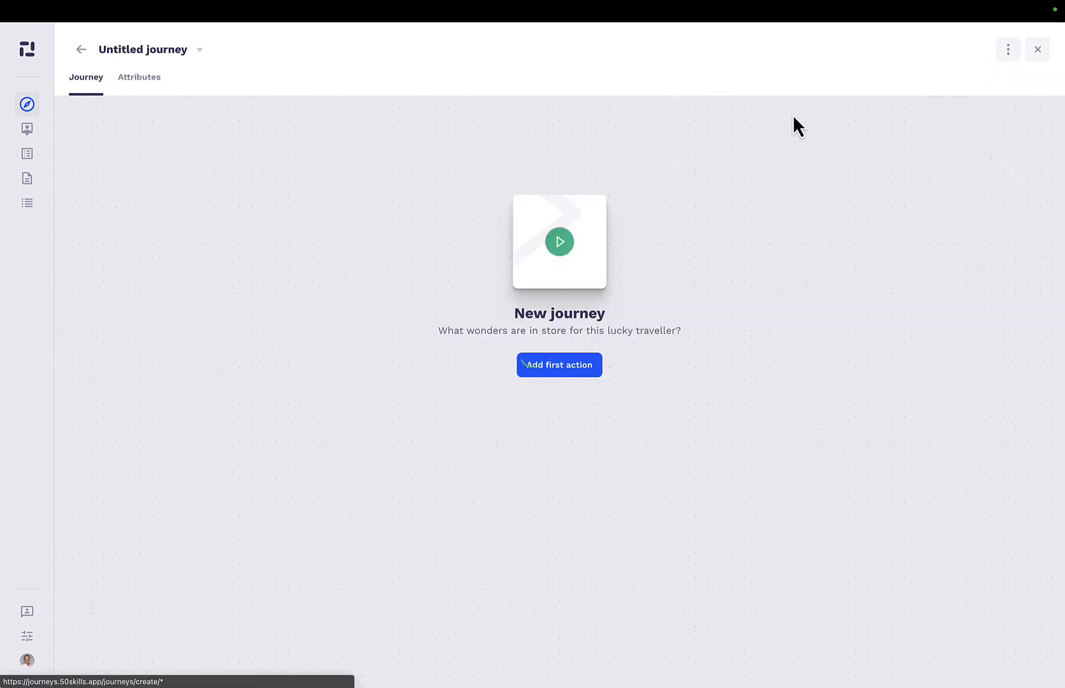
{"action": "left_click", "coordinate": [549, 367]}
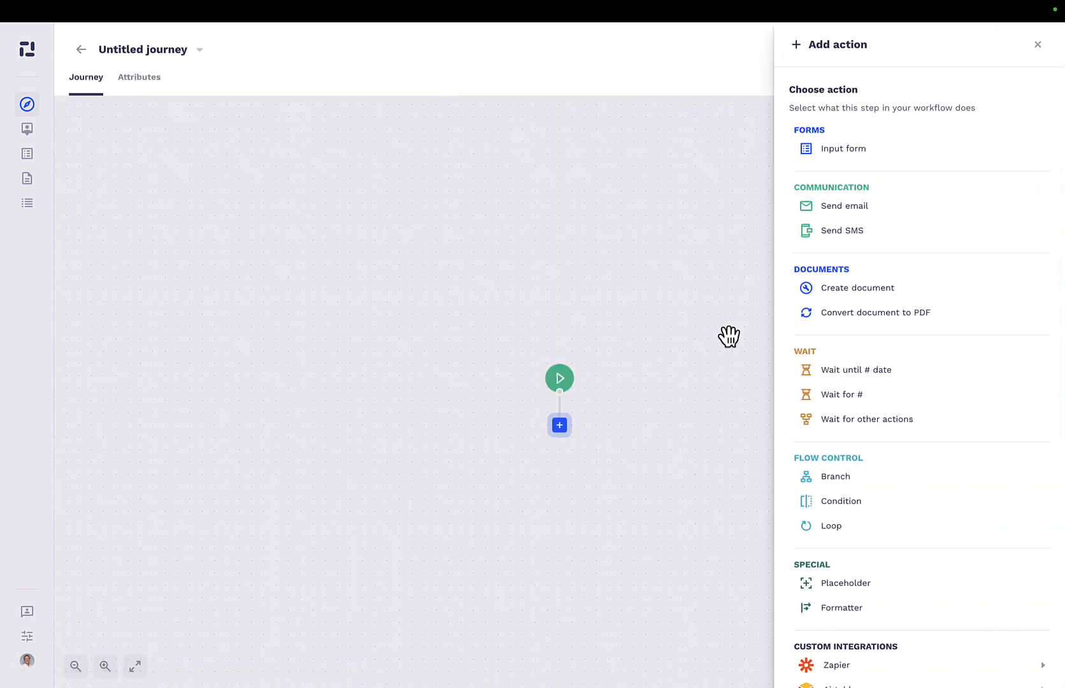
{"action": "scroll", "coordinate": [890, 404], "scroll_direction": "down", "scroll_amount": 1}
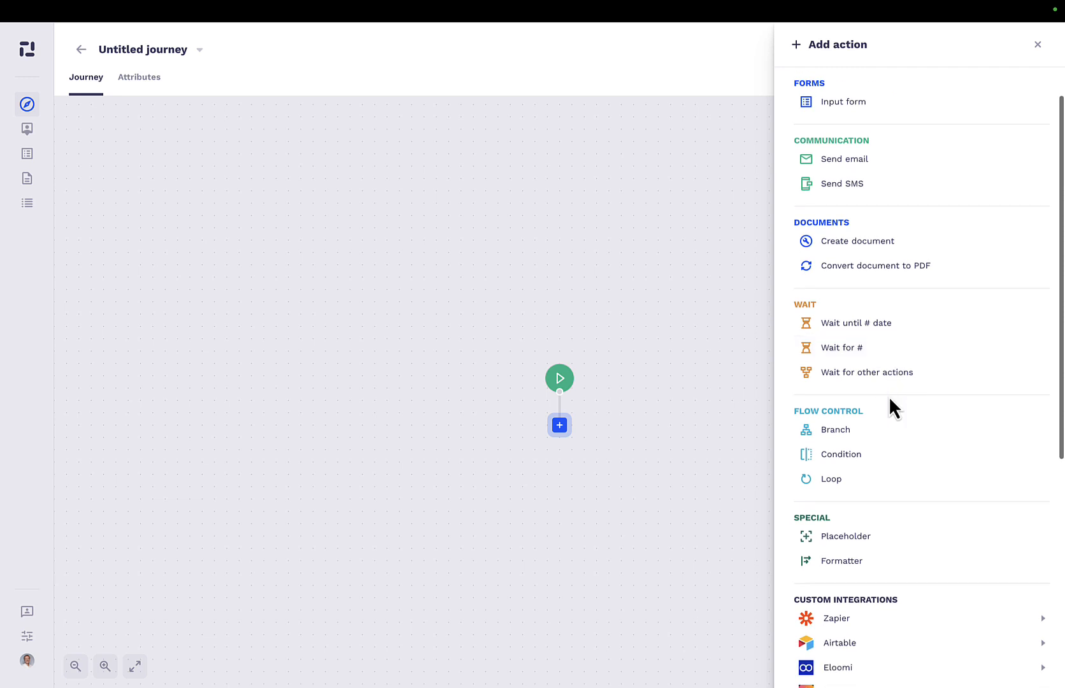
{"action": "scroll", "coordinate": [890, 400], "scroll_direction": "up", "scroll_amount": 1}
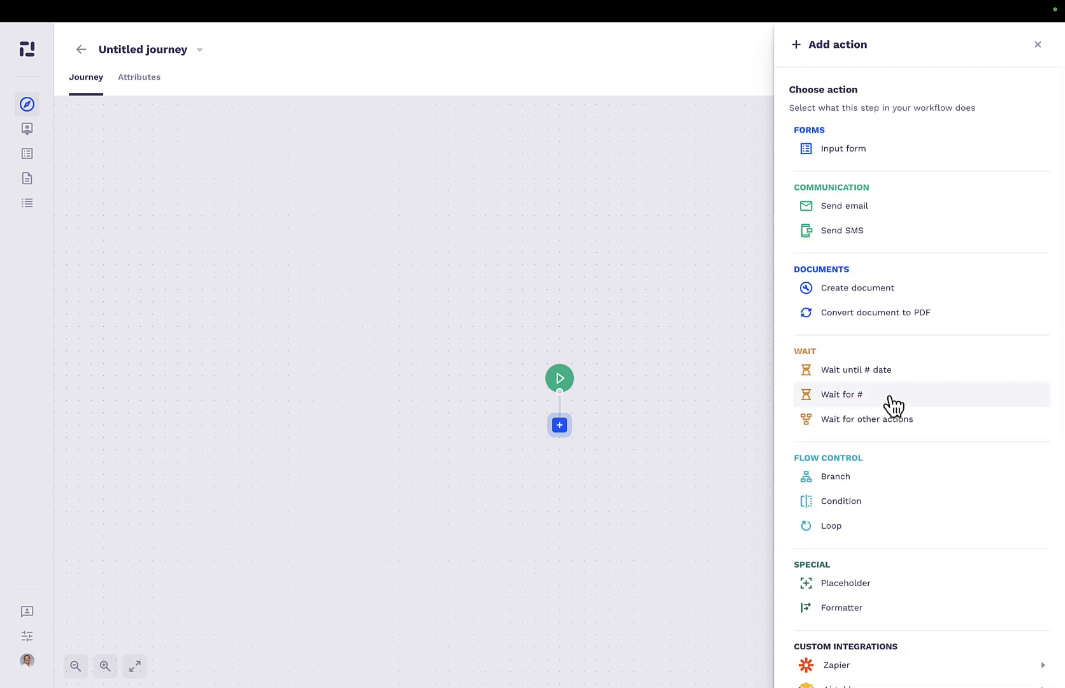
Open the organization's custom integrations settings and start adding a new integration.
{"action": "mouse_move", "coordinate": [30, 673]}
{"action": "left_click", "coordinate": [67, 642]}
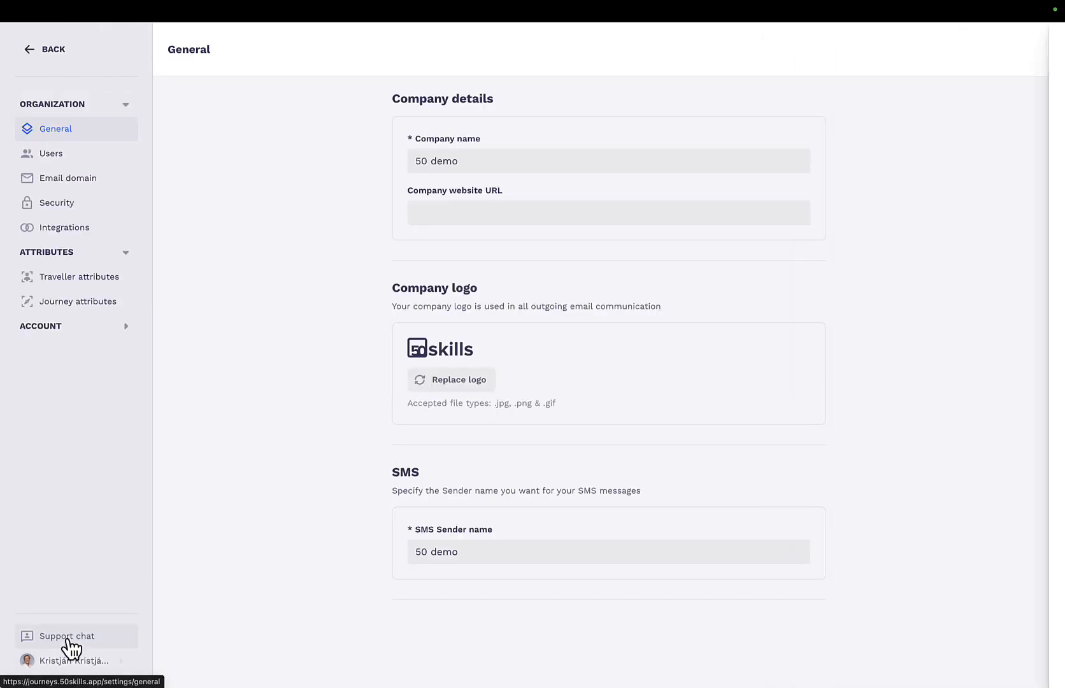
{"action": "left_click", "coordinate": [78, 228]}
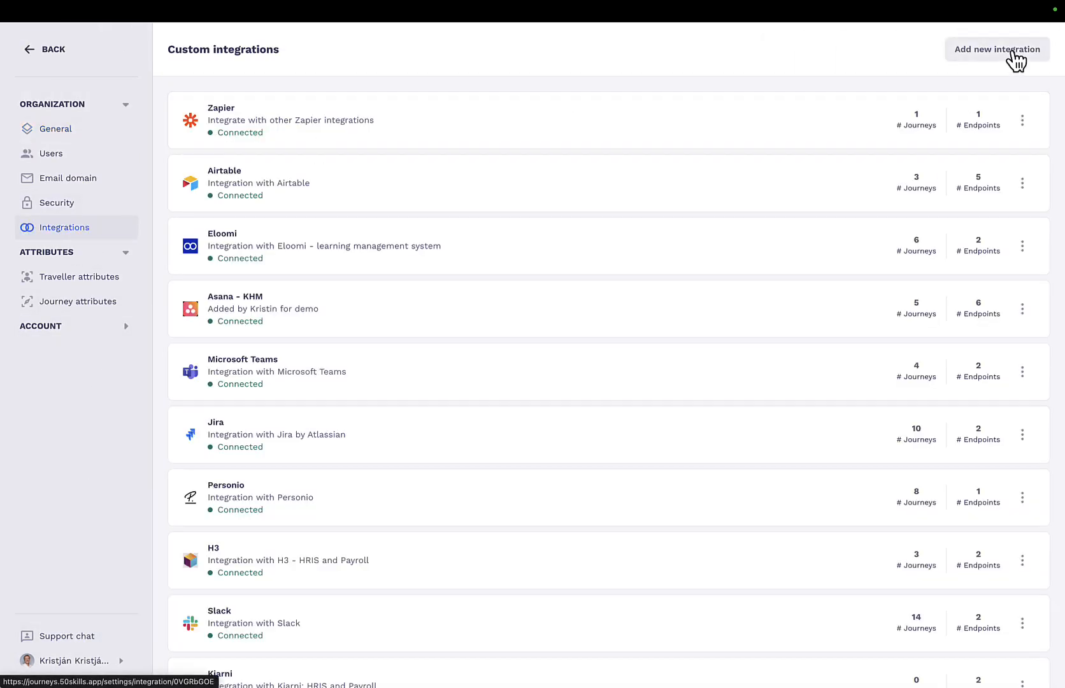
{"action": "left_click", "coordinate": [997, 51]}
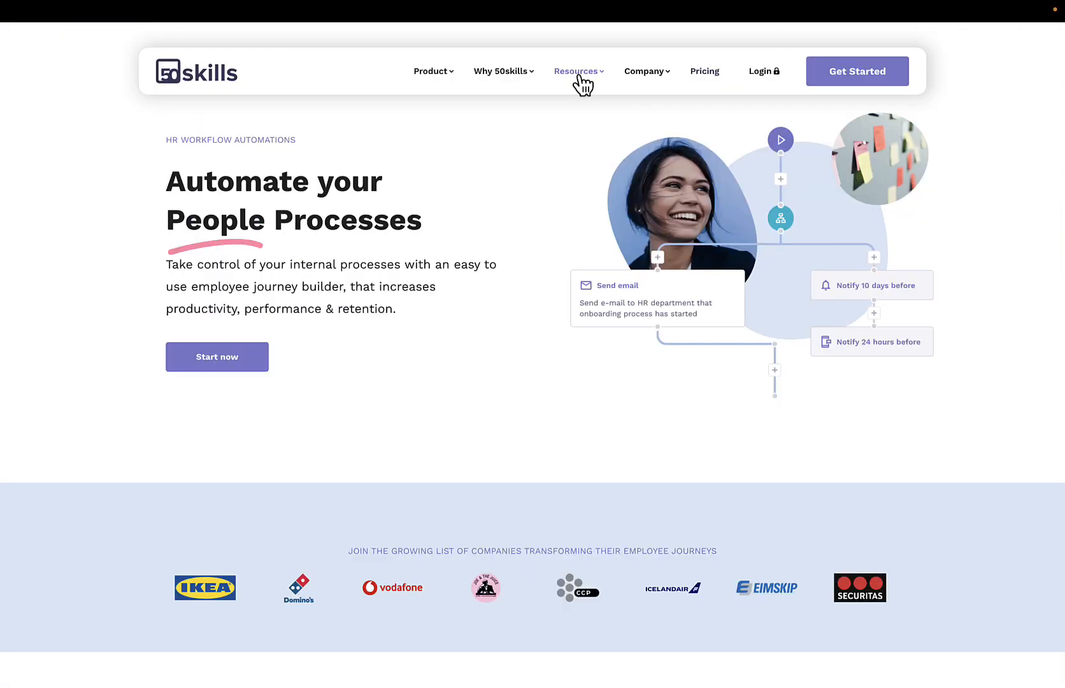
Search the 50skills help center for "asana" and read through the "Asana integration in Journeys" article, including its endpoint setup.
{"action": "mouse_move", "coordinate": [582, 83]}
{"action": "left_click", "coordinate": [296, 169]}
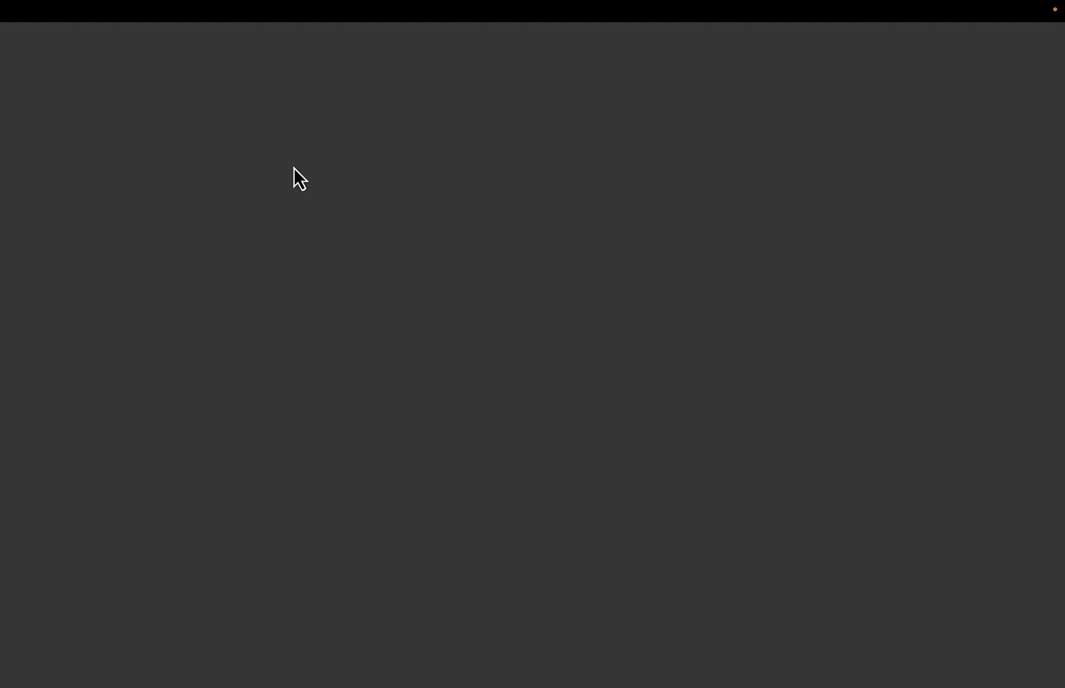
{"action": "left_click", "coordinate": [293, 165]}
{"action": "type", "text": "asana"}
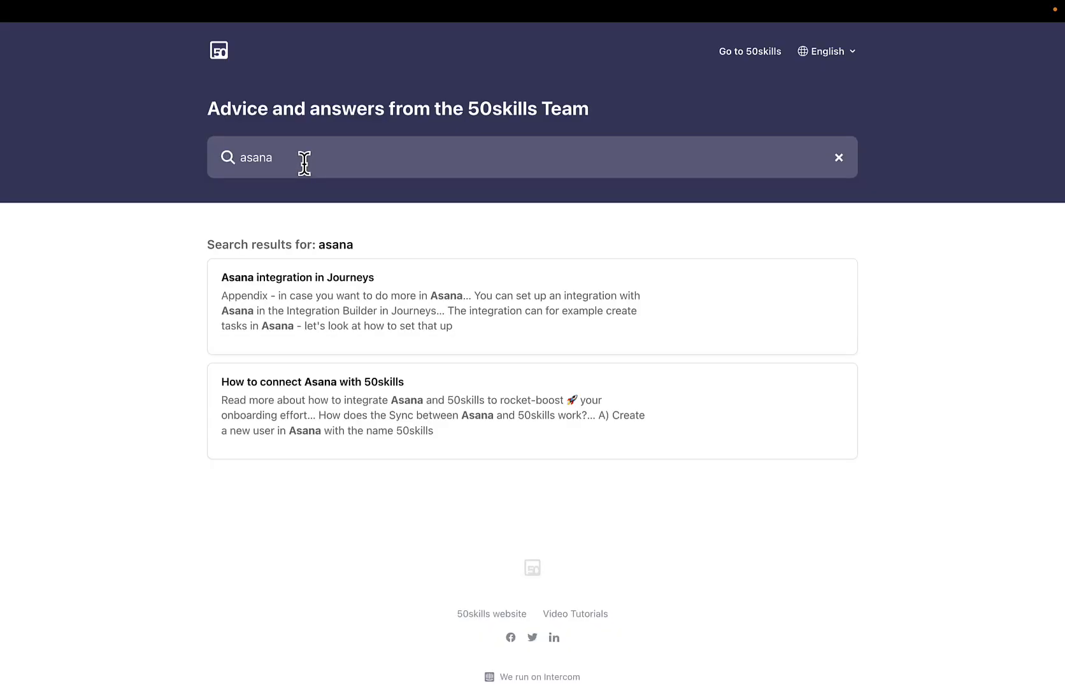
{"action": "left_click", "coordinate": [320, 284]}
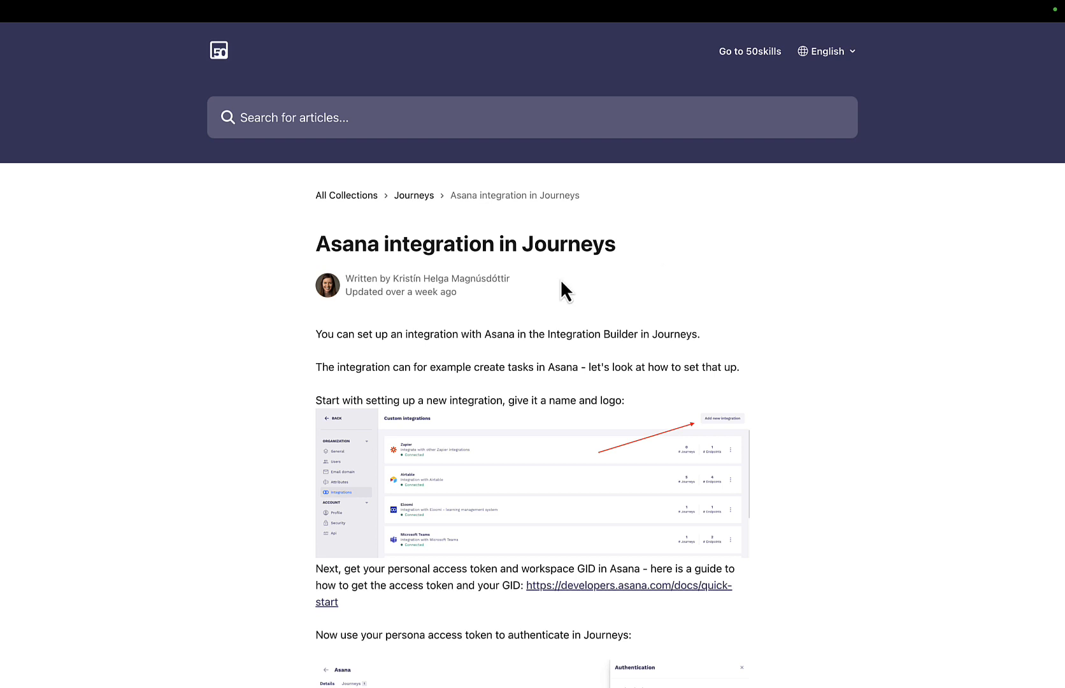
{"action": "scroll", "coordinate": [560, 280], "scroll_direction": "down", "scroll_amount": 5}
{"action": "scroll", "coordinate": [565, 289], "scroll_direction": "down", "scroll_amount": 8}
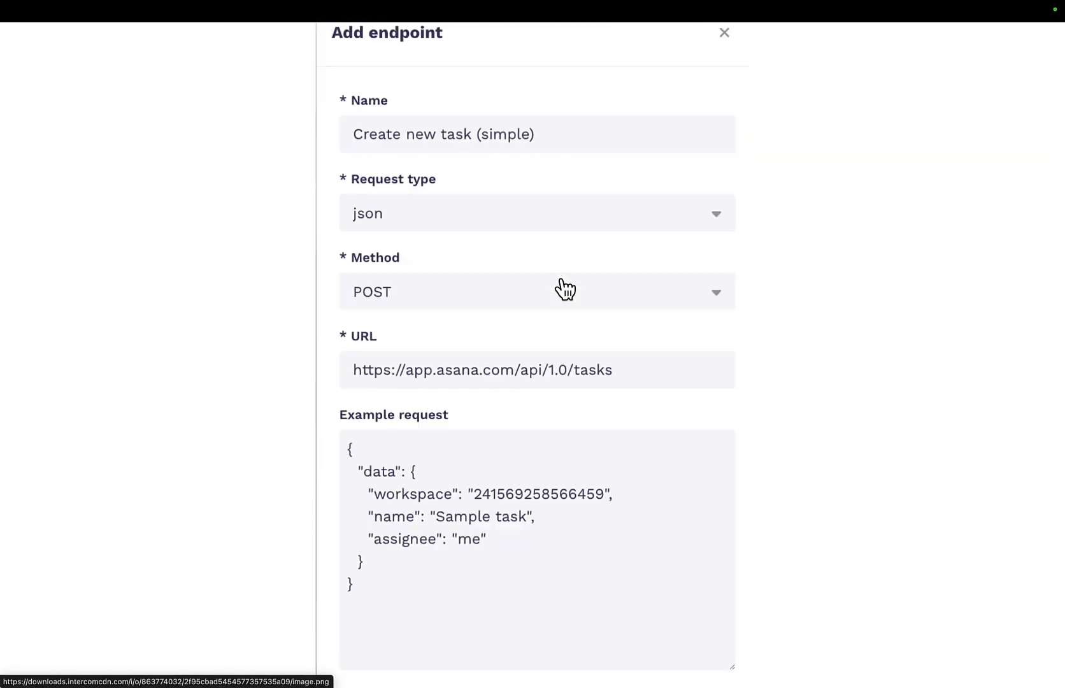
{"action": "scroll", "coordinate": [564, 288], "scroll_direction": "down", "scroll_amount": 15}
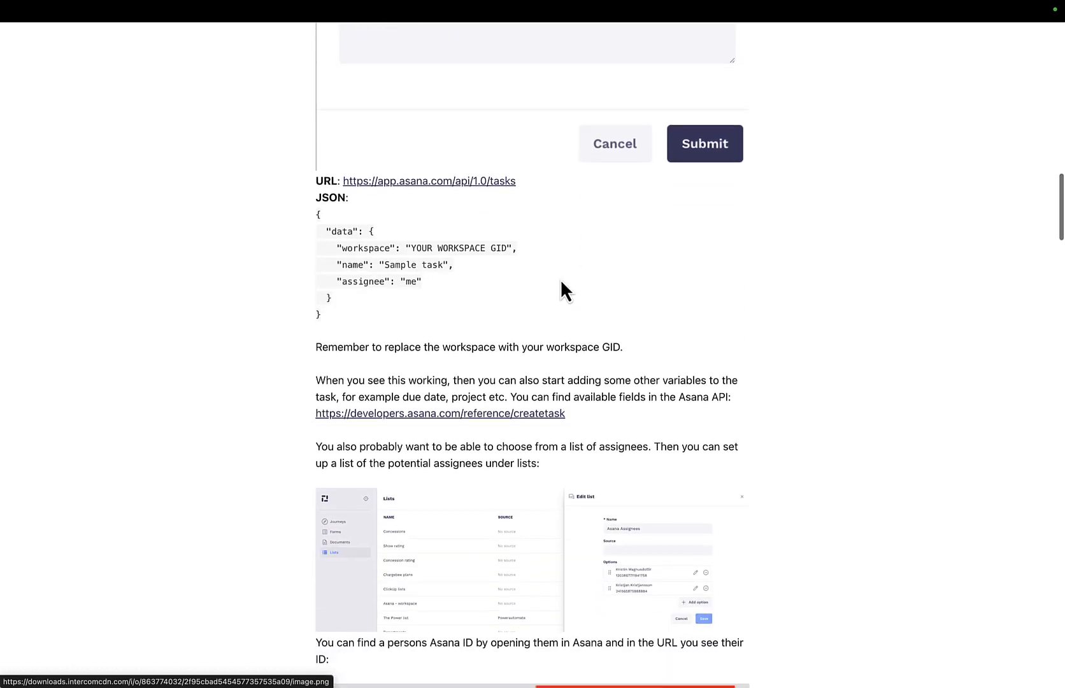
{"action": "scroll", "coordinate": [563, 280], "scroll_direction": "down", "scroll_amount": 4}
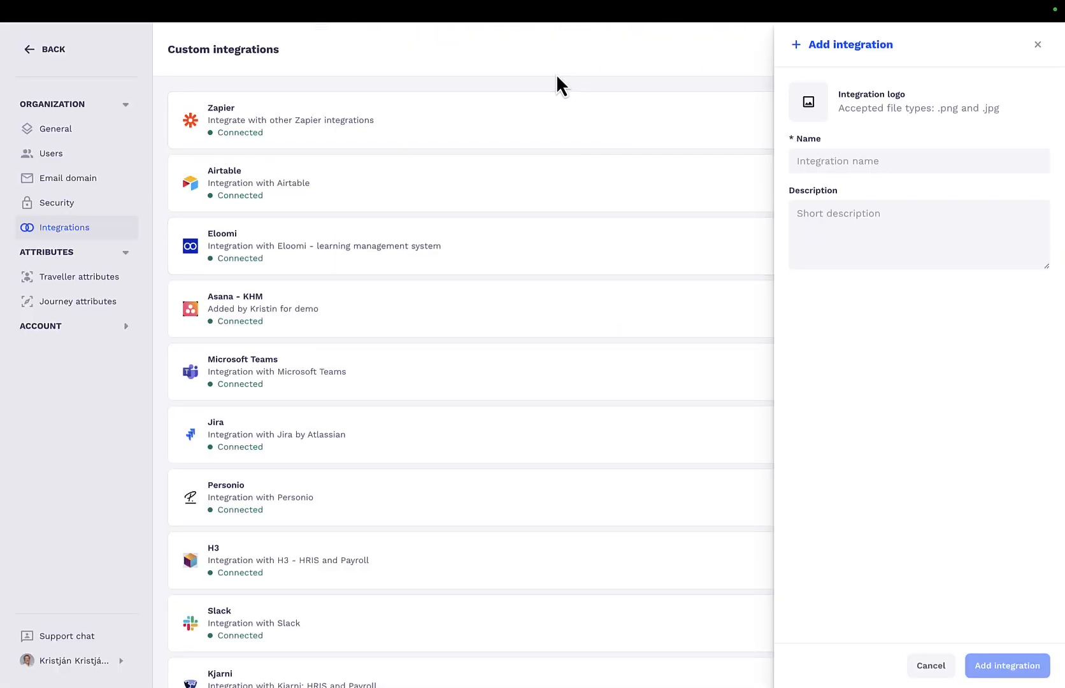
Return to the journeys, create a new one and browse the custom integrations for its first action, including the Microsoft Teams actions.
{"action": "left_click", "coordinate": [37, 59]}
{"action": "left_click", "coordinate": [1004, 56]}
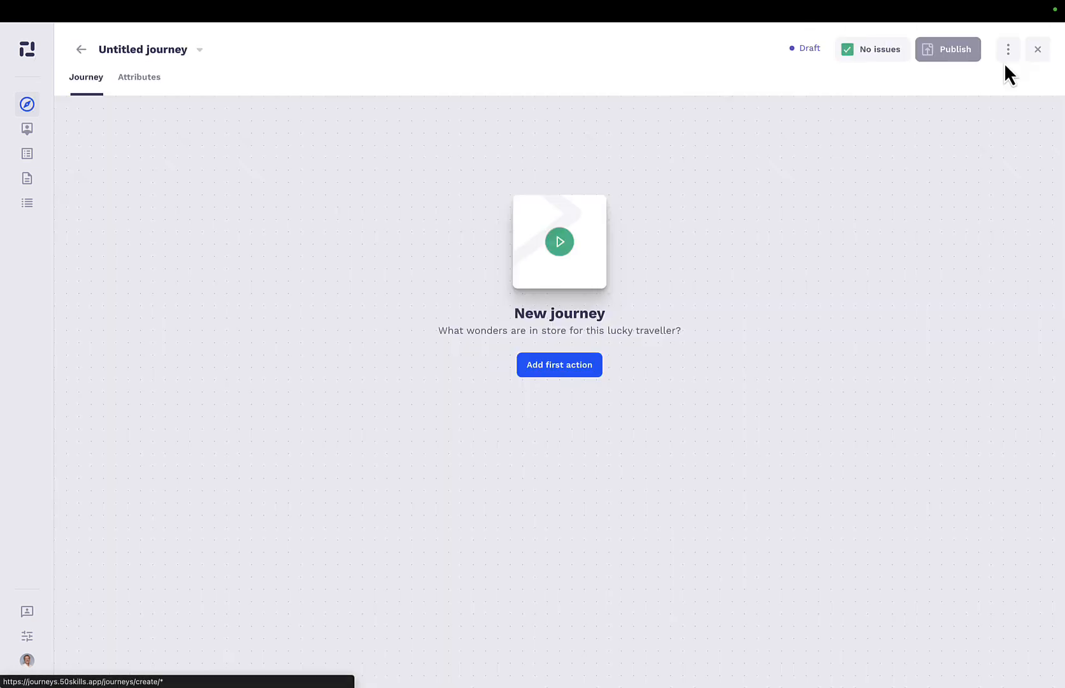
{"action": "left_click", "coordinate": [589, 367]}
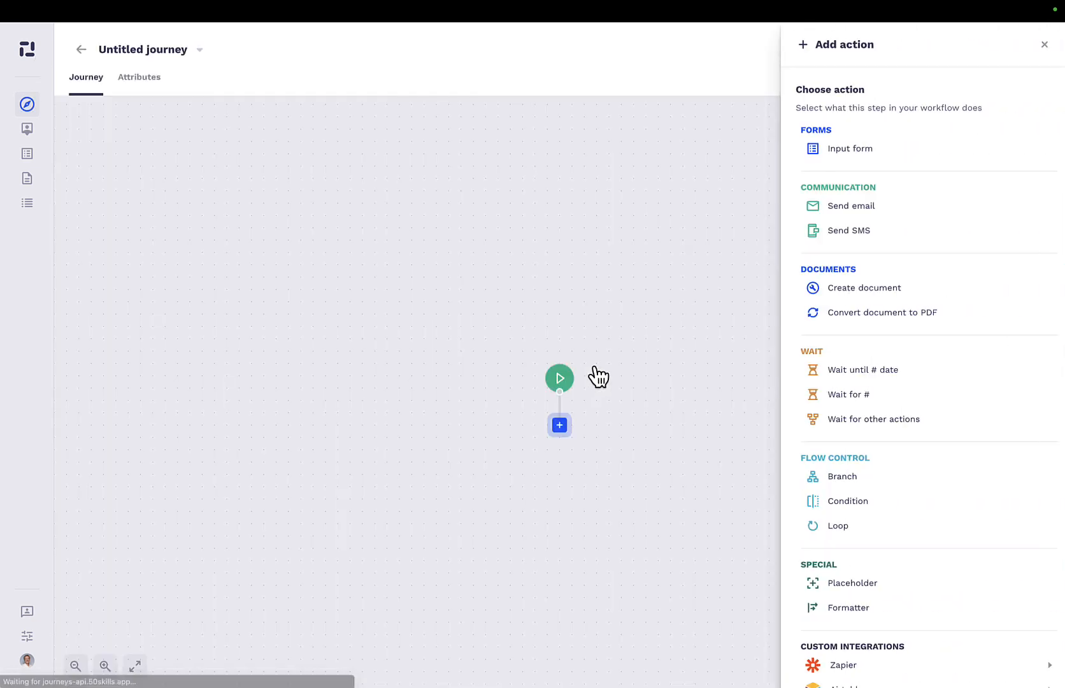
{"action": "scroll", "coordinate": [890, 411], "scroll_direction": "down", "scroll_amount": 7}
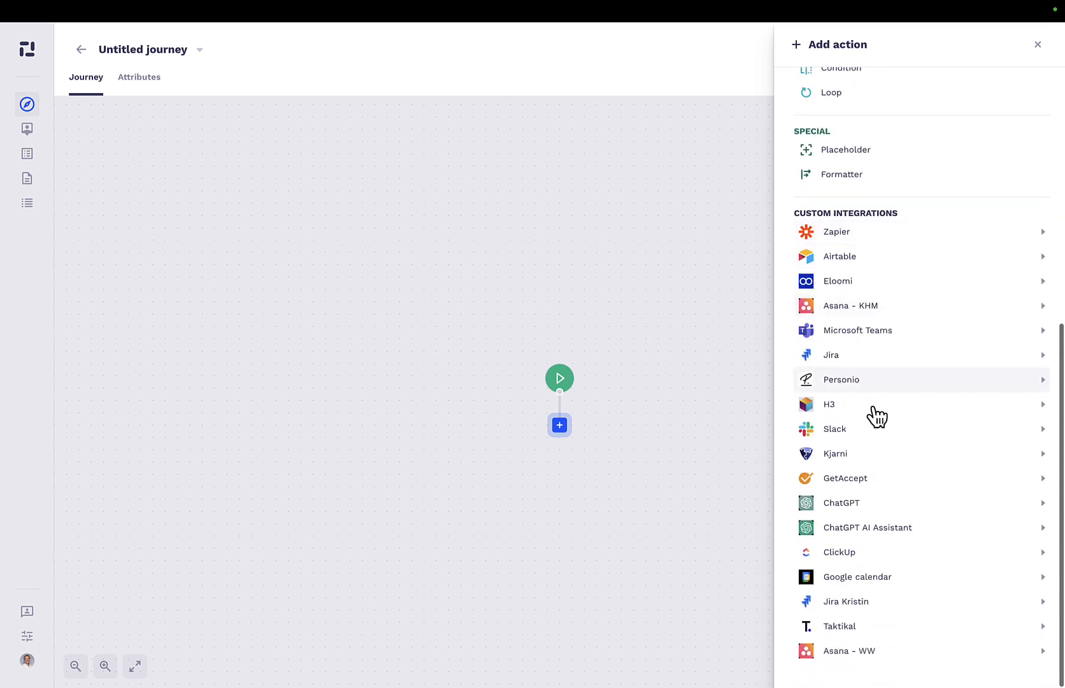
{"action": "left_click", "coordinate": [920, 330]}
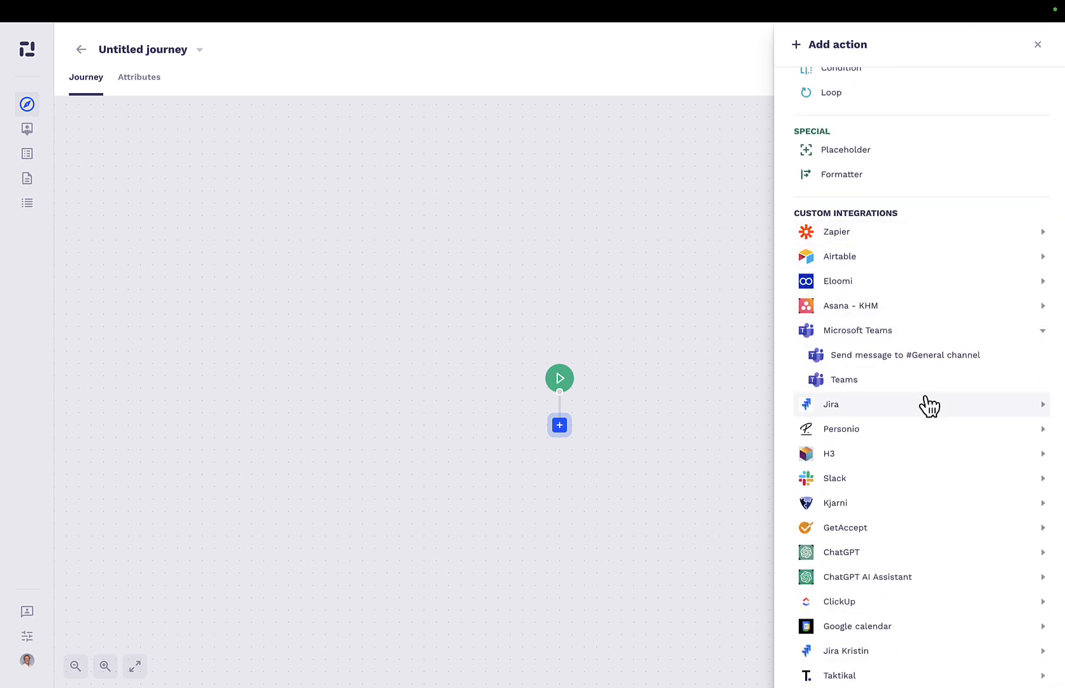
{"action": "scroll", "coordinate": [891, 573], "scroll_direction": "down", "scroll_amount": 1}
{"action": "left_click", "coordinate": [872, 662]}
{"action": "scroll", "coordinate": [901, 542], "scroll_direction": "down", "scroll_amount": 1}
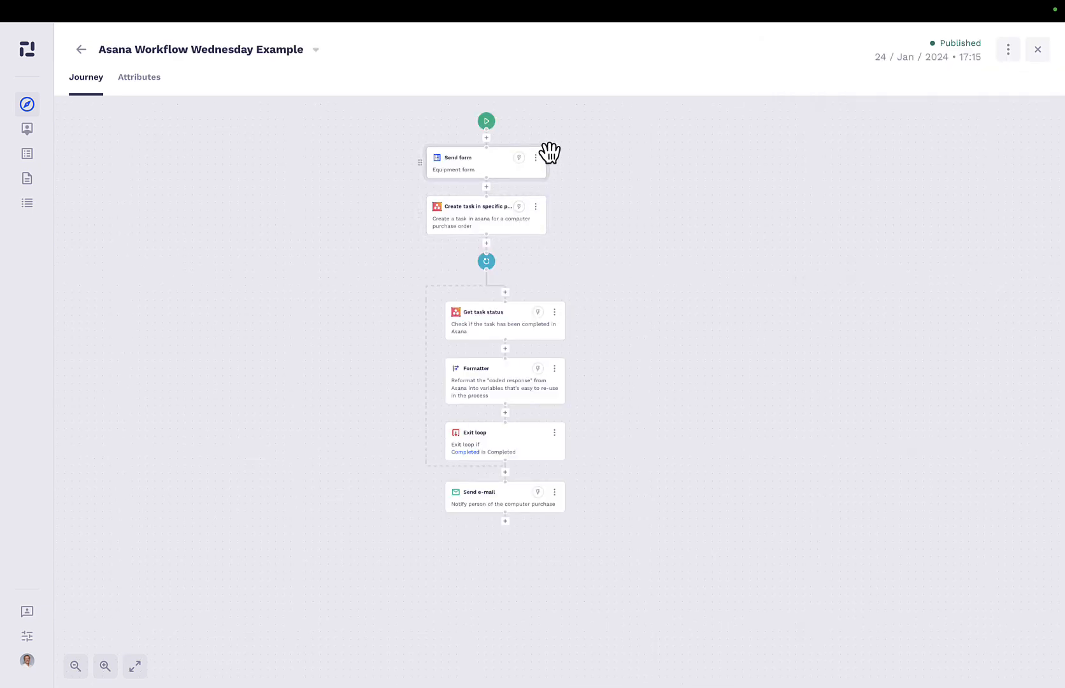
In the Asana Workflow Wednesday Example journey, open the Send form action and preview its Equipment form.
{"action": "scroll", "coordinate": [548, 153], "scroll_direction": "up", "scroll_amount": 1}
{"action": "scroll", "coordinate": [582, 140], "scroll_direction": "up", "scroll_amount": 2}
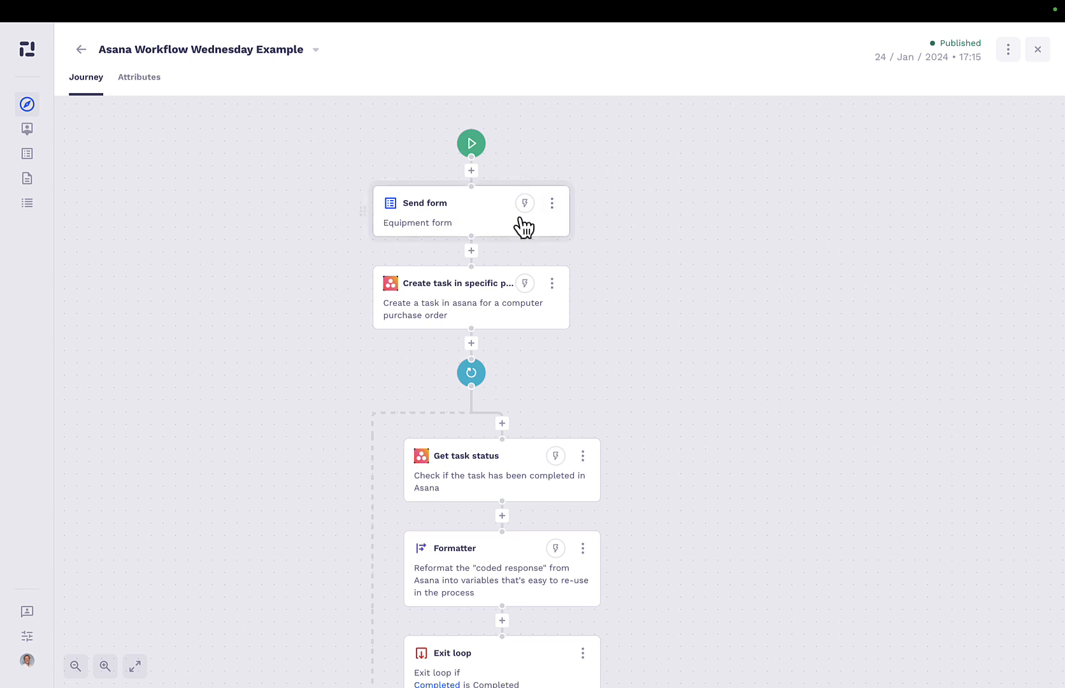
{"action": "left_click", "coordinate": [495, 233]}
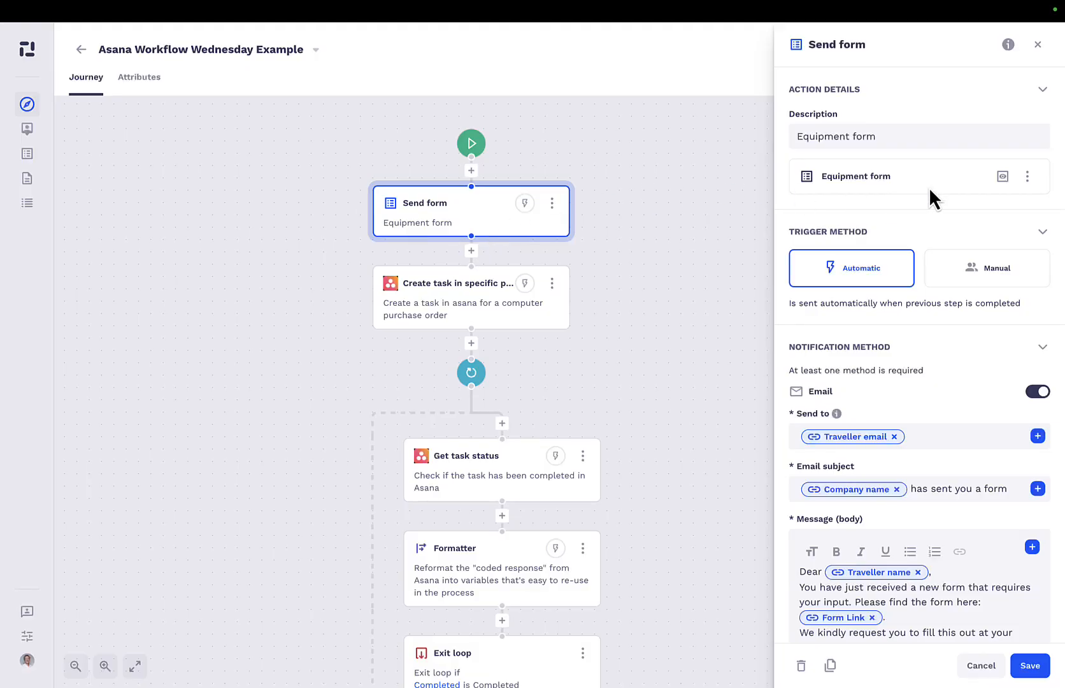
{"action": "left_click", "coordinate": [1022, 176]}
{"action": "left_click", "coordinate": [1001, 175]}
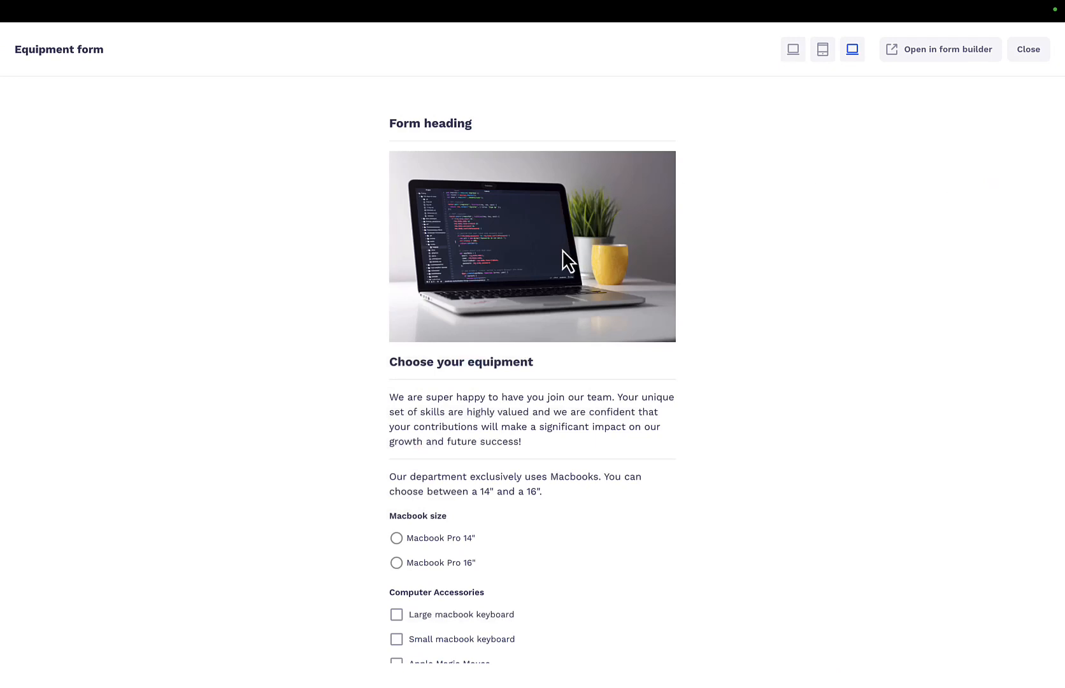
Look through the Equipment form preview and choose Macbook Pro 14" as the Macbook size.
{"action": "scroll", "coordinate": [562, 249], "scroll_direction": "down", "scroll_amount": 3}
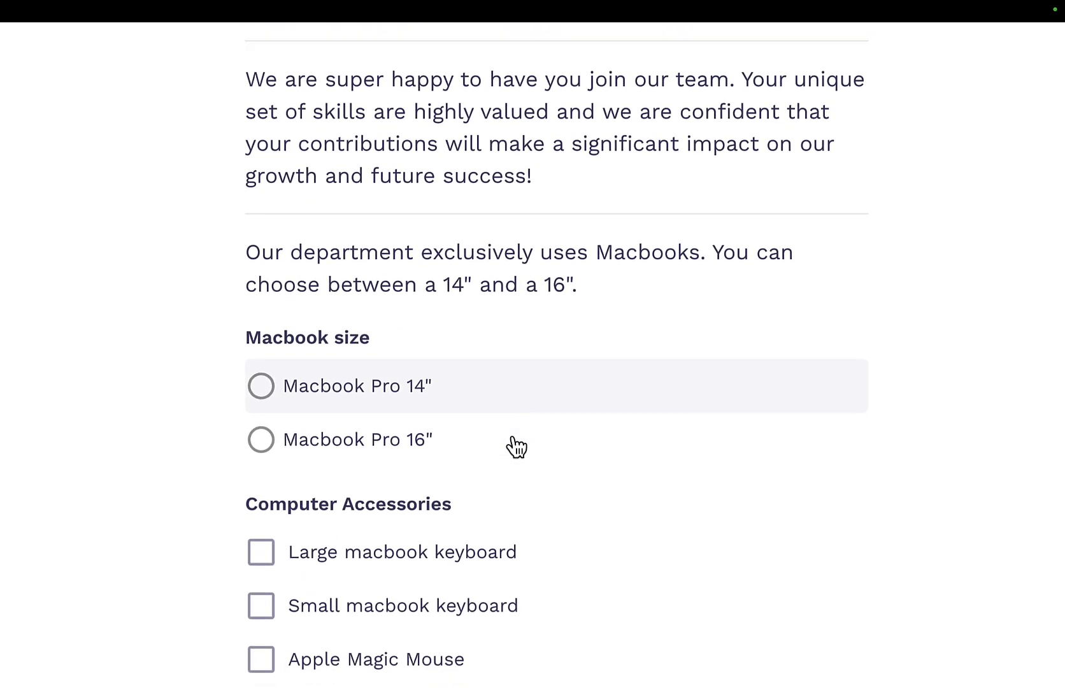
{"action": "scroll", "coordinate": [464, 348], "scroll_direction": "down", "scroll_amount": 5}
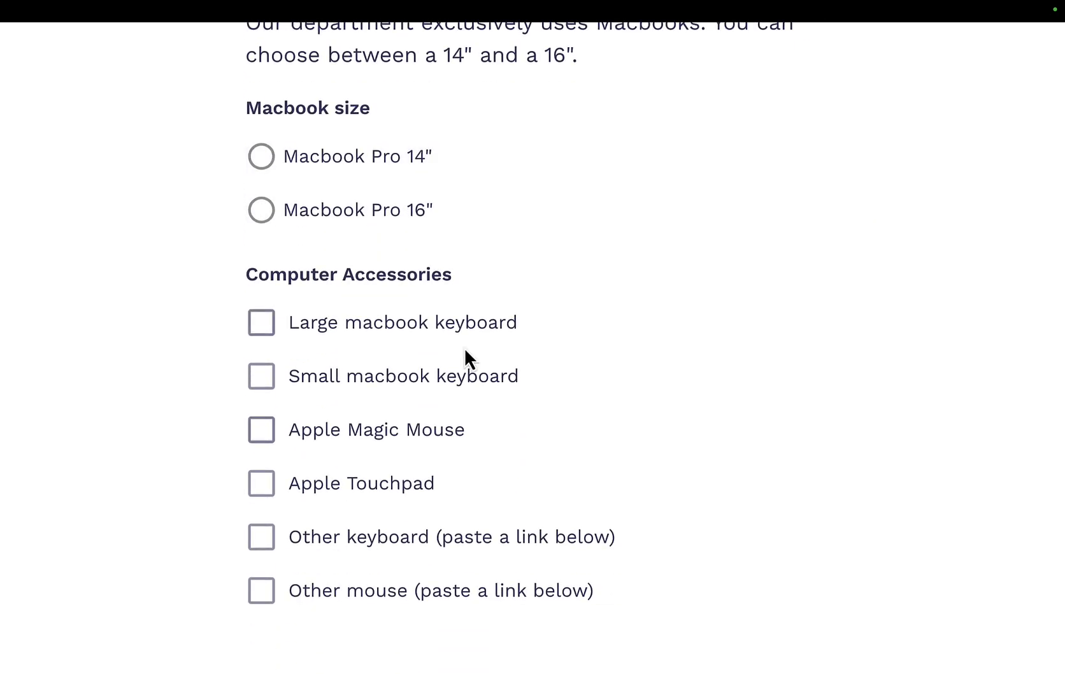
{"action": "scroll", "coordinate": [464, 348], "scroll_direction": "up", "scroll_amount": 5}
{"action": "scroll", "coordinate": [464, 348], "scroll_direction": "down", "scroll_amount": 3}
{"action": "left_click", "coordinate": [376, 273]}
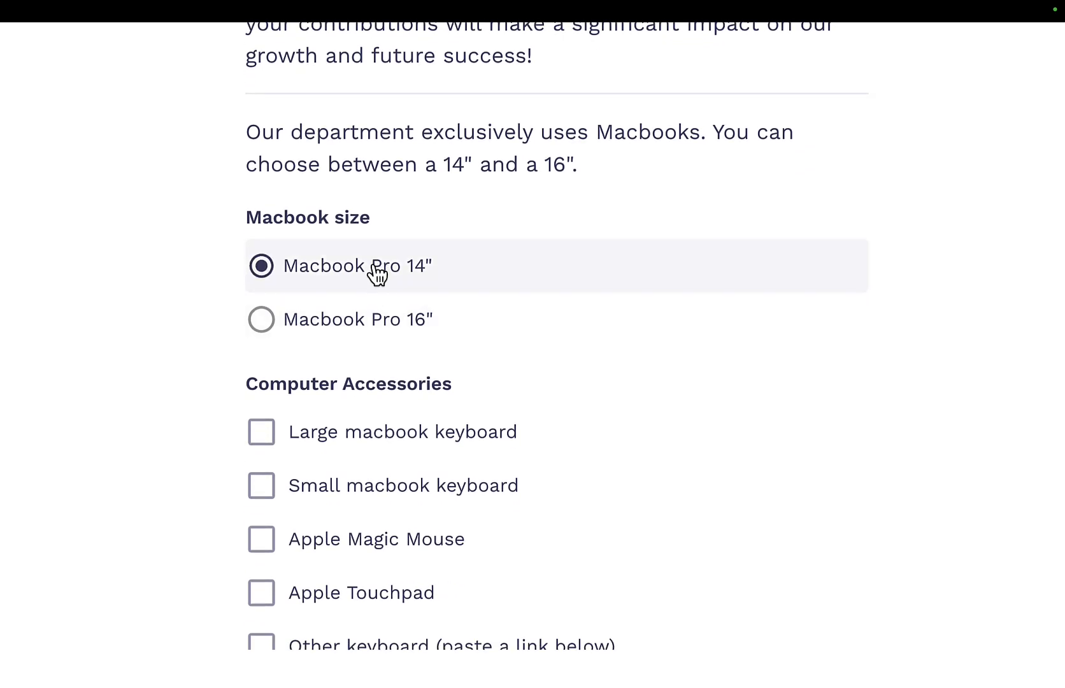
{"action": "left_click", "coordinate": [366, 321]}
{"action": "left_click", "coordinate": [363, 287]}
{"action": "scroll", "coordinate": [359, 347], "scroll_direction": "down", "scroll_amount": 2}
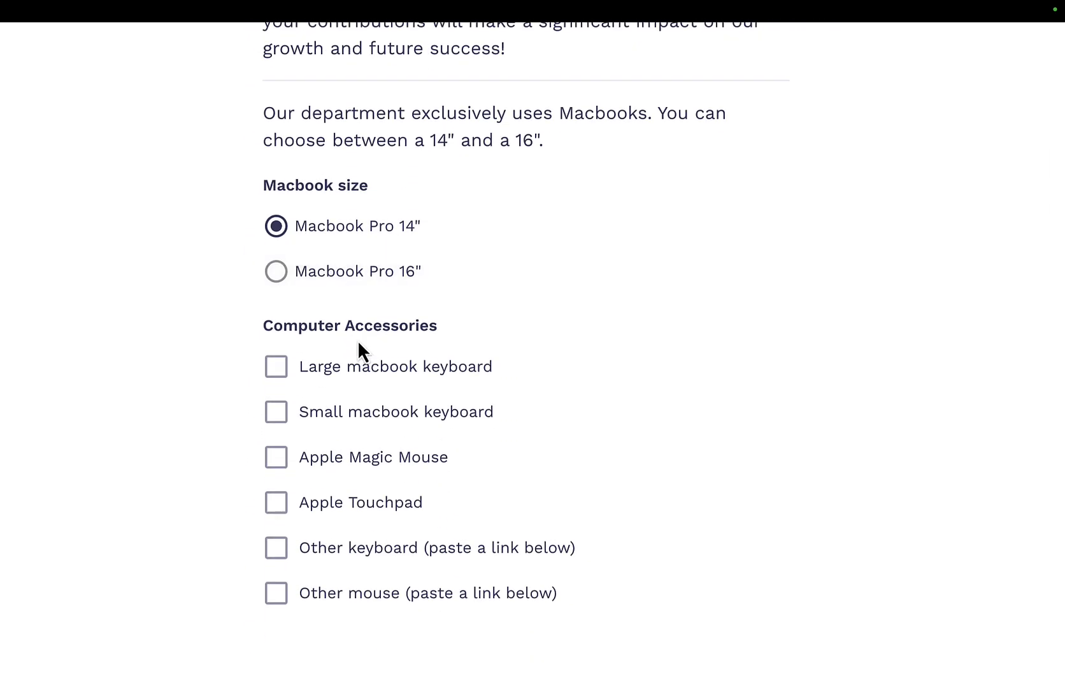
Select Large macbook keyboard, Small macbook keyboard and Apple Magic Mouse as computer accessories.
{"action": "left_click", "coordinate": [358, 383]}
{"action": "left_click", "coordinate": [347, 410]}
{"action": "left_click", "coordinate": [325, 457]}
Turn the Other keyboard and Other mouse accessories on and off again to check their conditional link fields.
{"action": "left_click", "coordinate": [324, 549]}
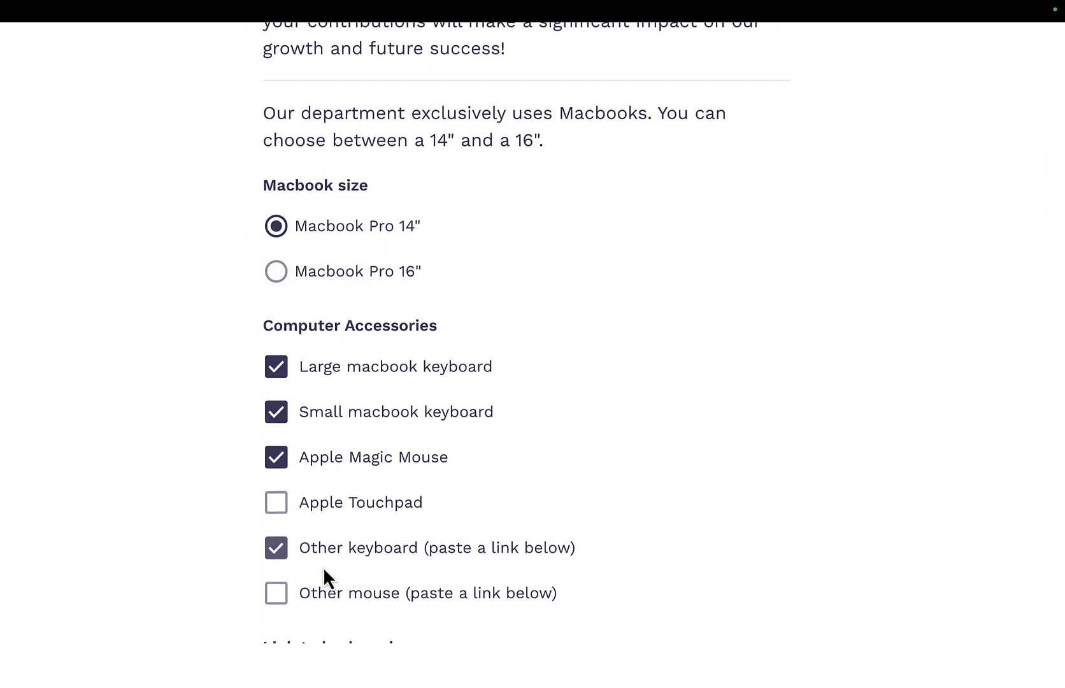
{"action": "scroll", "coordinate": [348, 548], "scroll_direction": "down", "scroll_amount": 2}
{"action": "left_click", "coordinate": [359, 494]}
{"action": "left_click", "coordinate": [362, 455]}
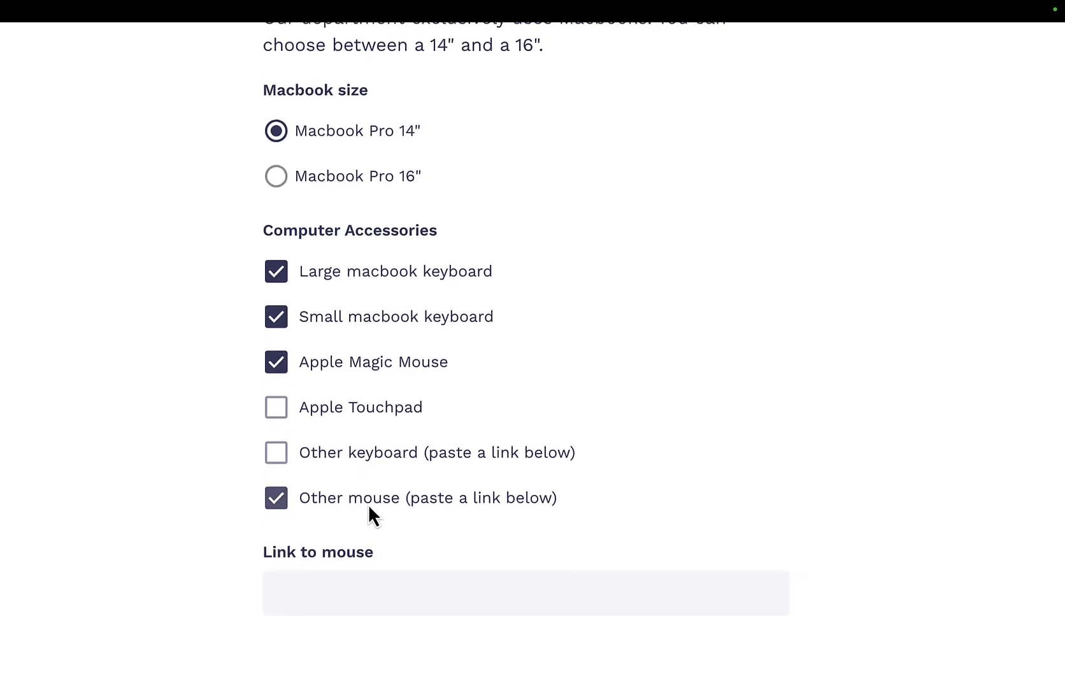
{"action": "left_click", "coordinate": [368, 503]}
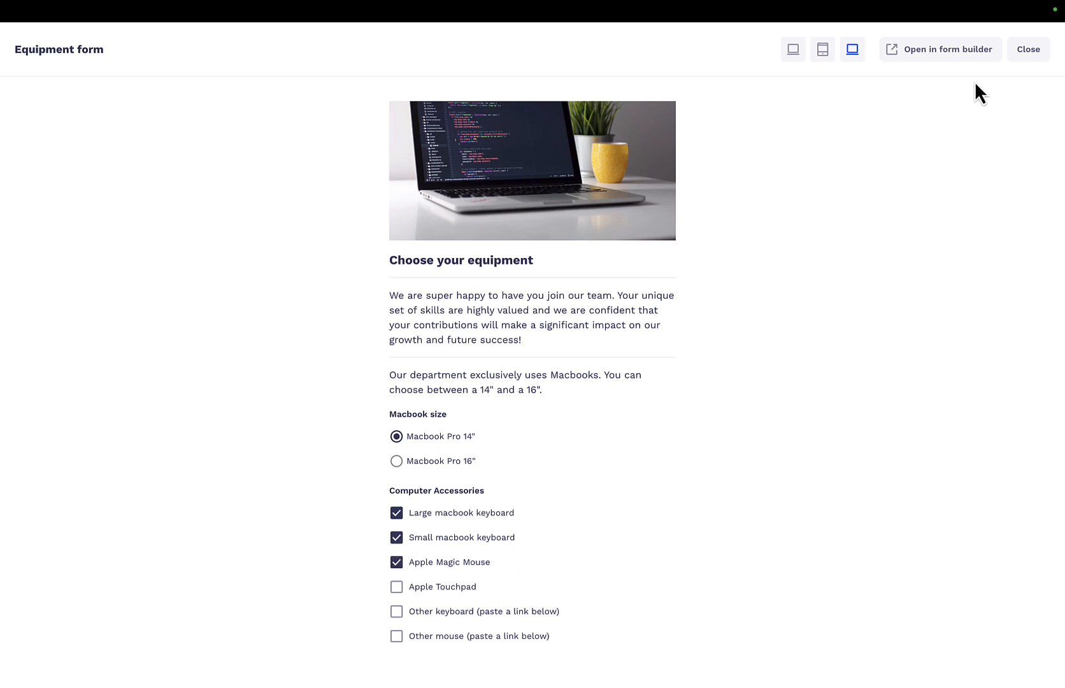
Close the form preview and open the settings of the Asana action that creates the computer purchase order task.
{"action": "left_click", "coordinate": [1027, 55]}
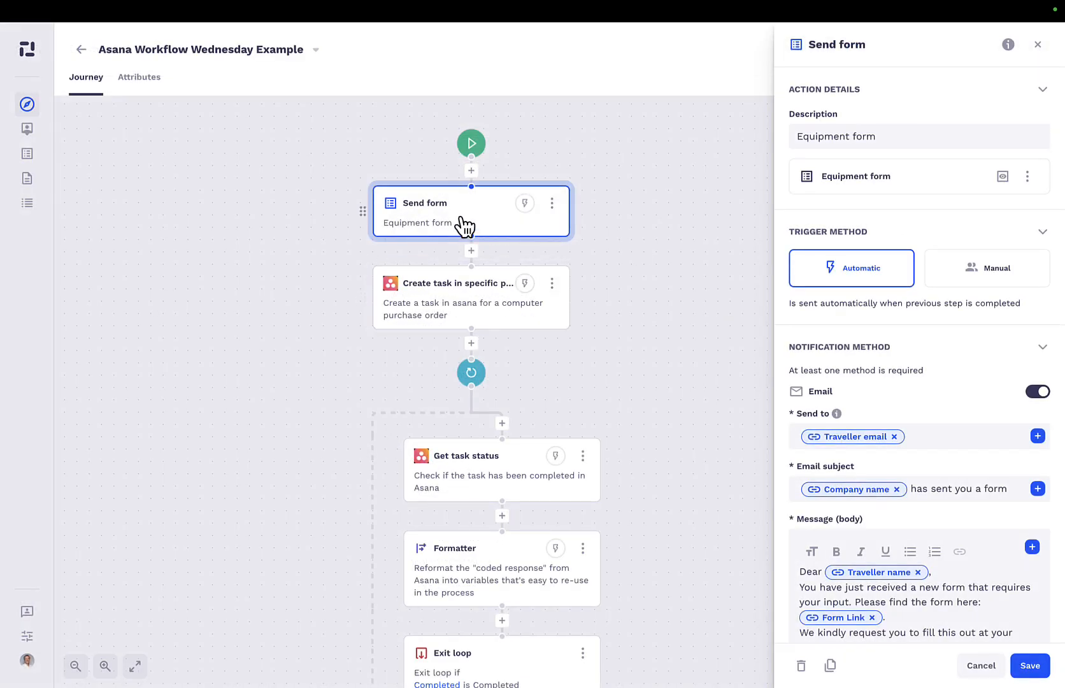
{"action": "left_click", "coordinate": [443, 310]}
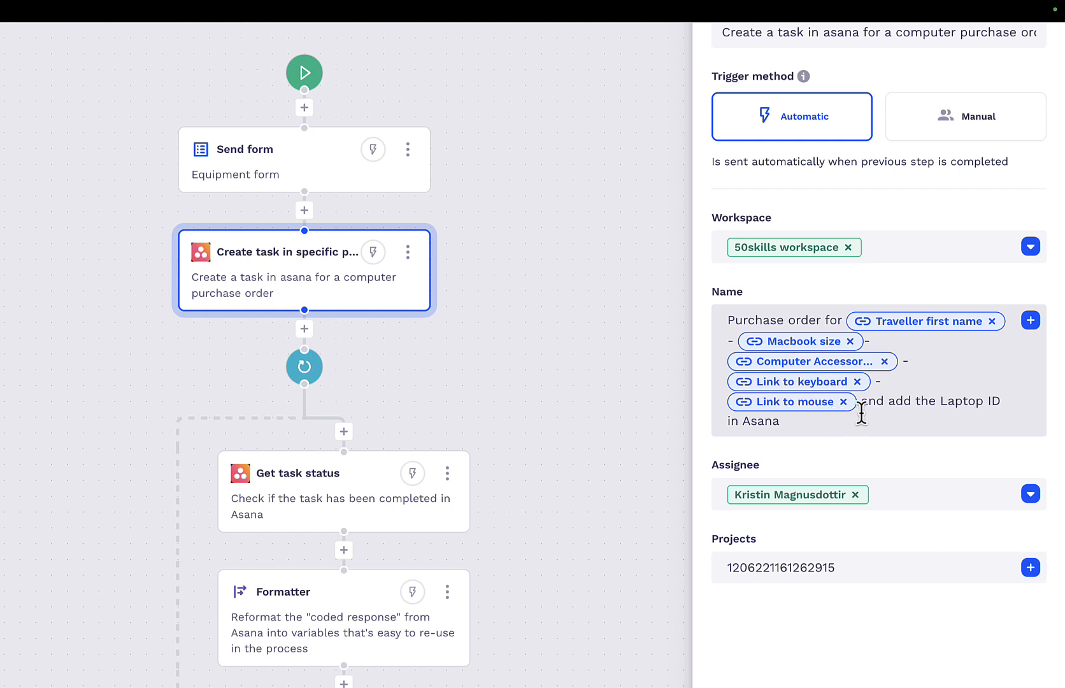
Examine the Laptop ID instruction in the Asana task name and look through the available assignees, then close the action's settings.
{"action": "left_click_drag", "start_coordinate": [863, 402], "coordinate": [1002, 421]}
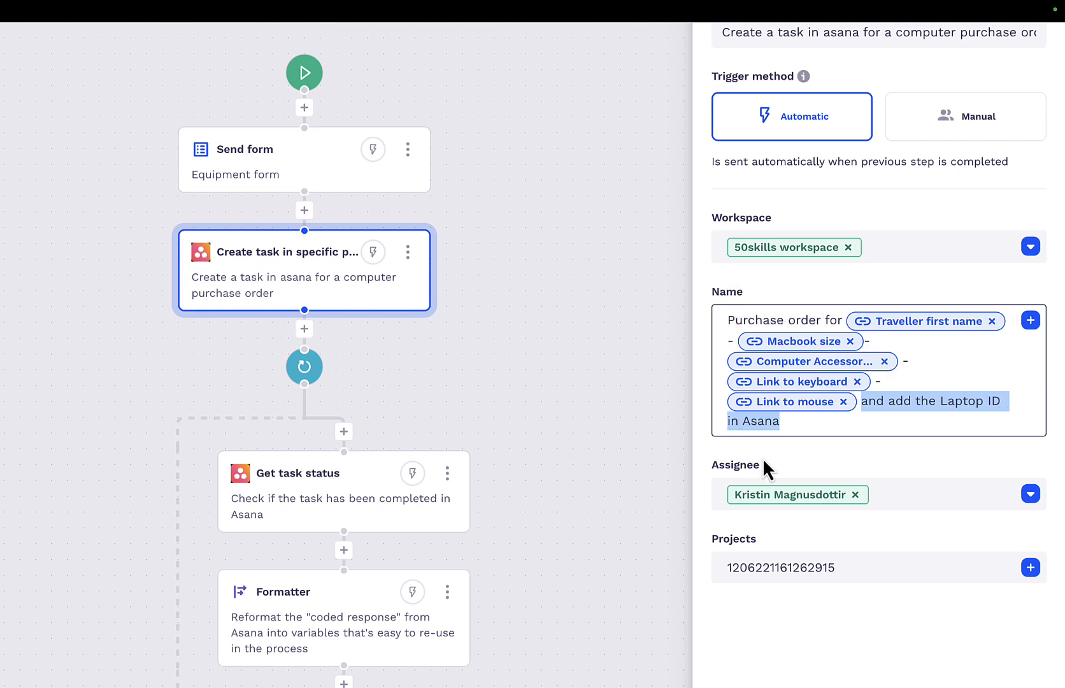
{"action": "left_click", "coordinate": [798, 449]}
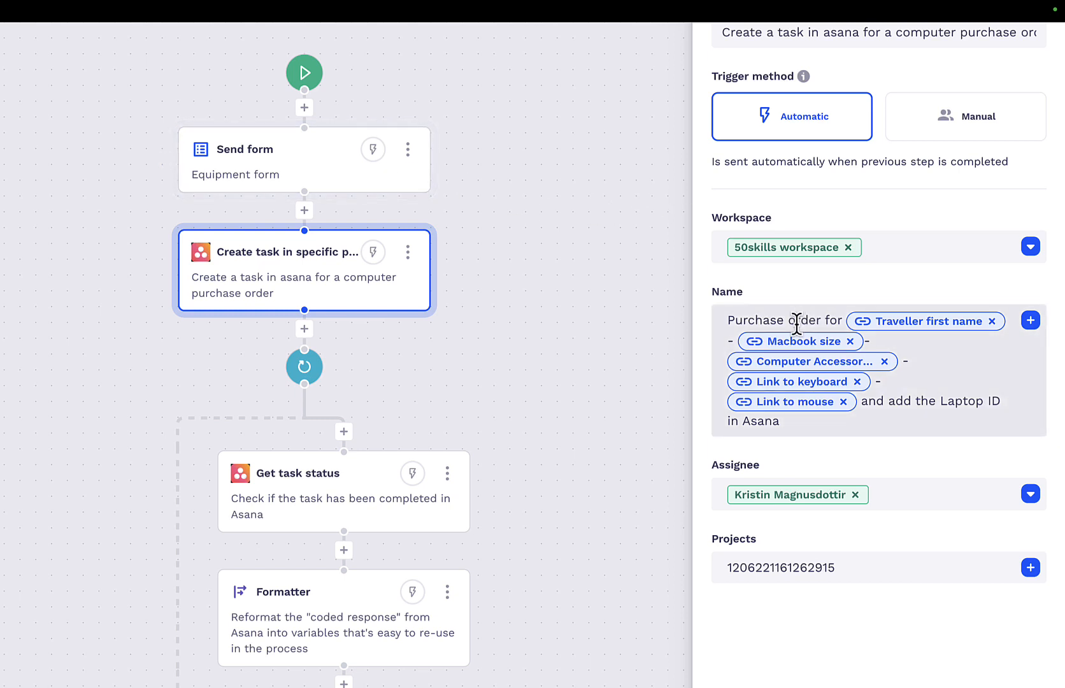
{"action": "left_click", "coordinate": [956, 506]}
{"action": "left_click", "coordinate": [894, 590]}
{"action": "left_click", "coordinate": [879, 570]}
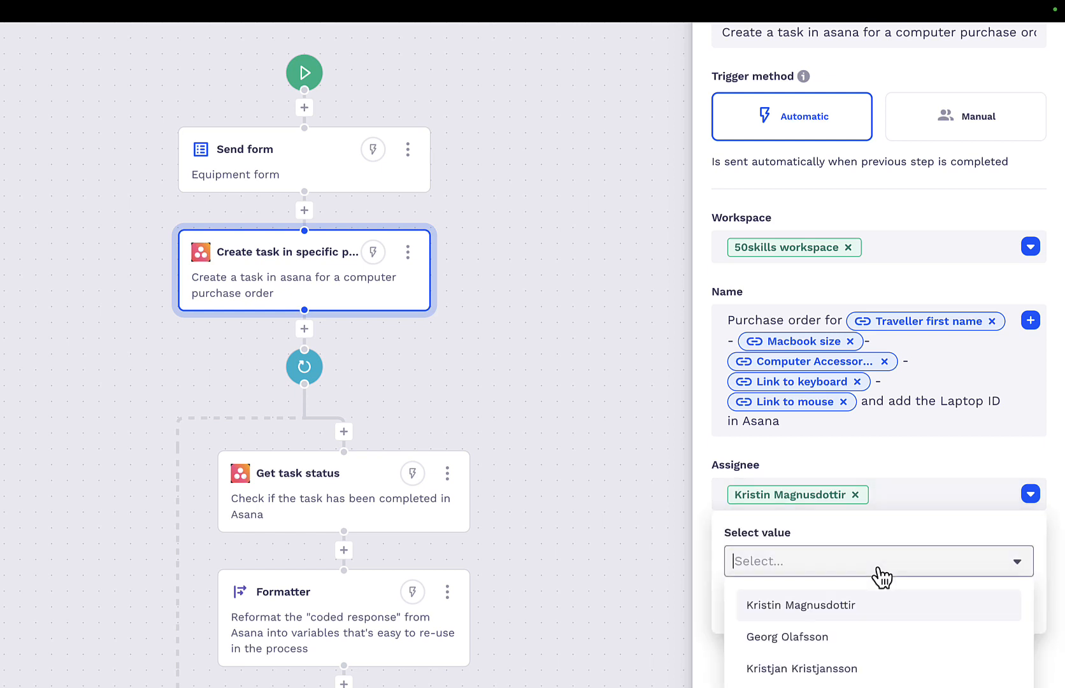
{"action": "scroll", "coordinate": [860, 551], "scroll_direction": "down", "scroll_amount": 1}
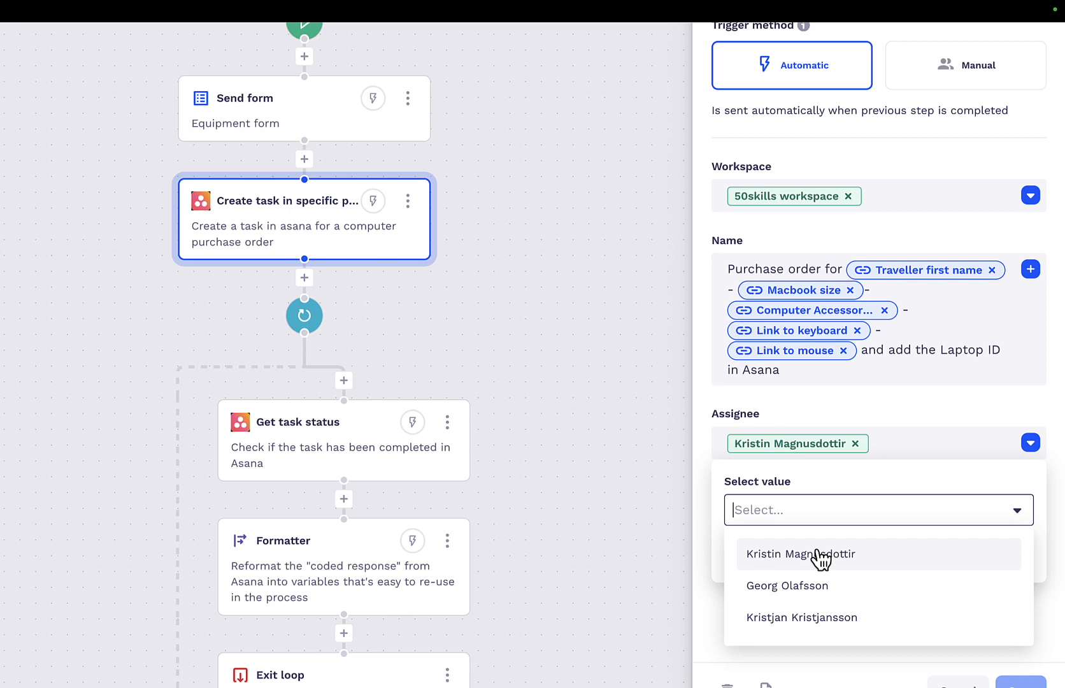
{"action": "left_click", "coordinate": [912, 418]}
{"action": "left_click", "coordinate": [915, 446]}
{"action": "left_click", "coordinate": [851, 510]}
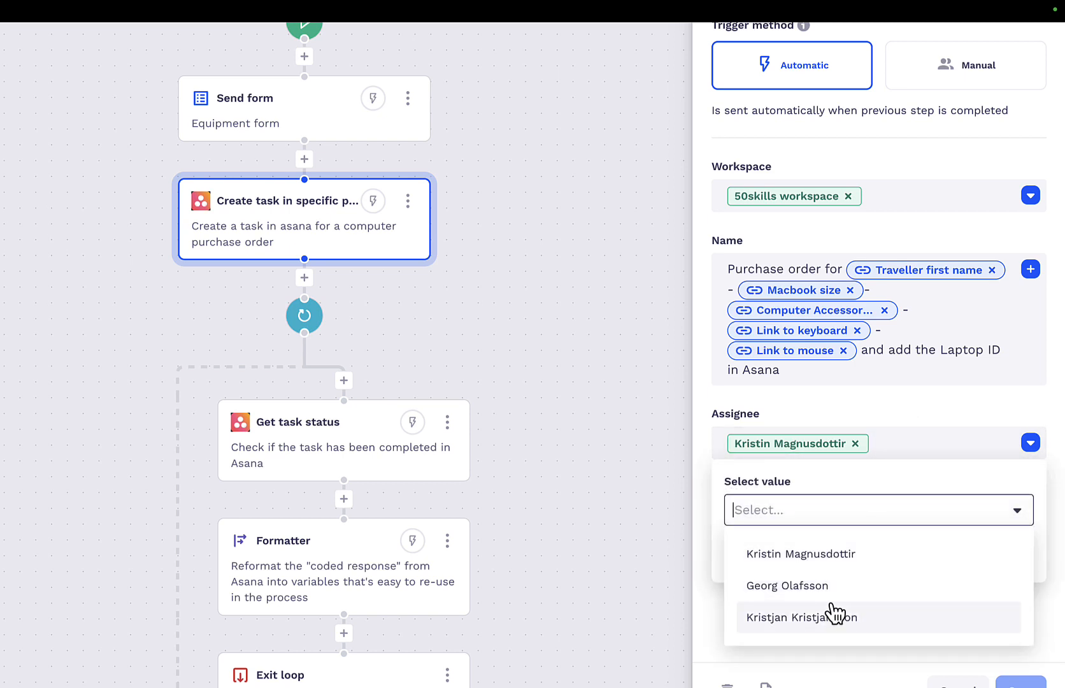
{"action": "left_click", "coordinate": [866, 413]}
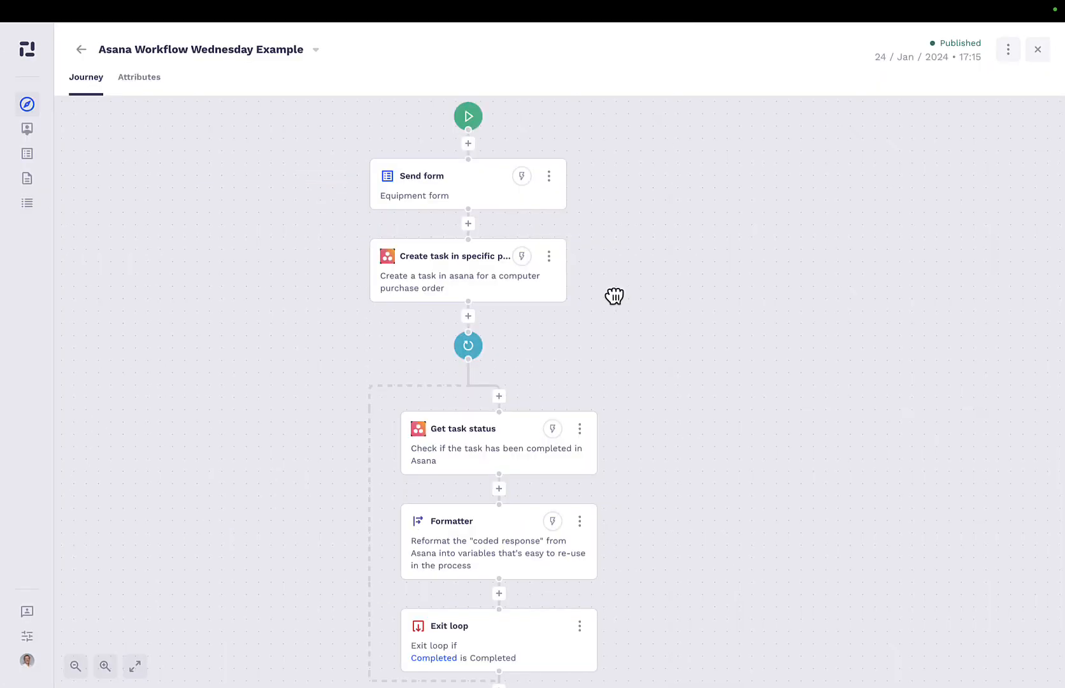
Open the settings of the loop below the task creation action and look through the minute options of its loop timer.
{"action": "left_click_drag", "start_coordinate": [614, 297], "coordinate": [610, 285]}
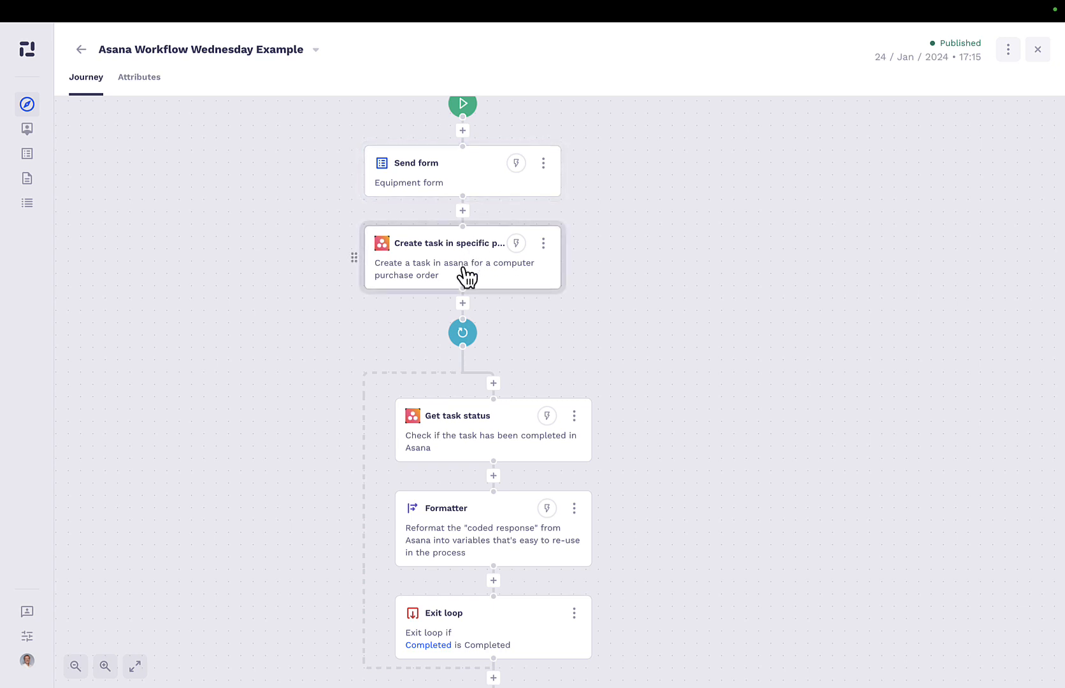
{"action": "left_click_drag", "start_coordinate": [592, 310], "coordinate": [583, 242]}
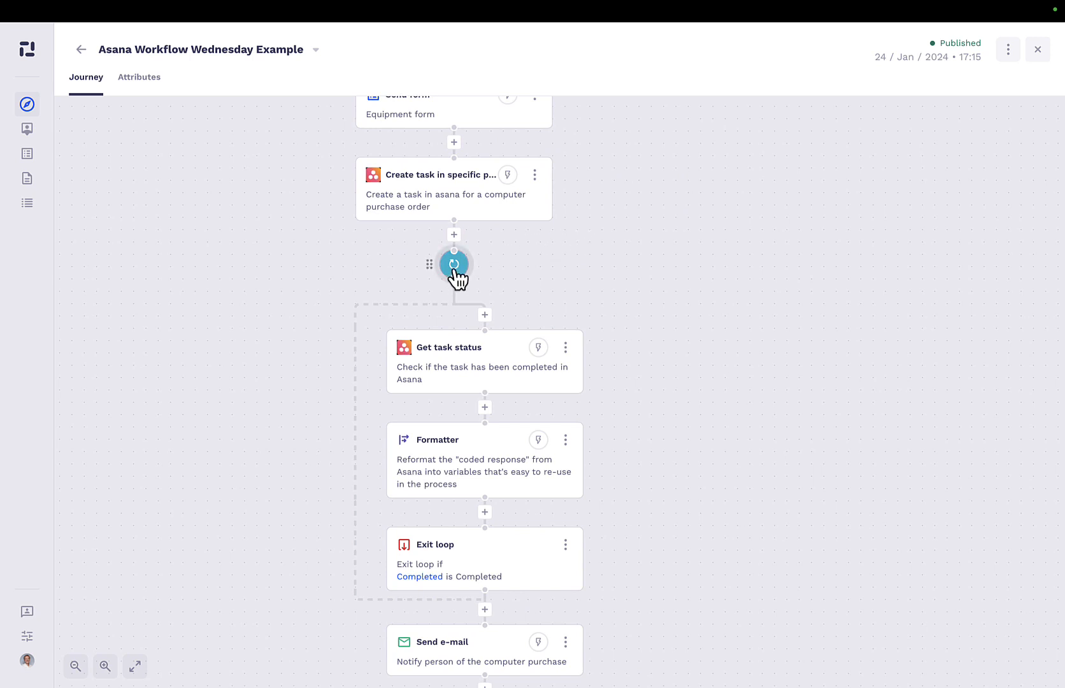
{"action": "left_click", "coordinate": [454, 265]}
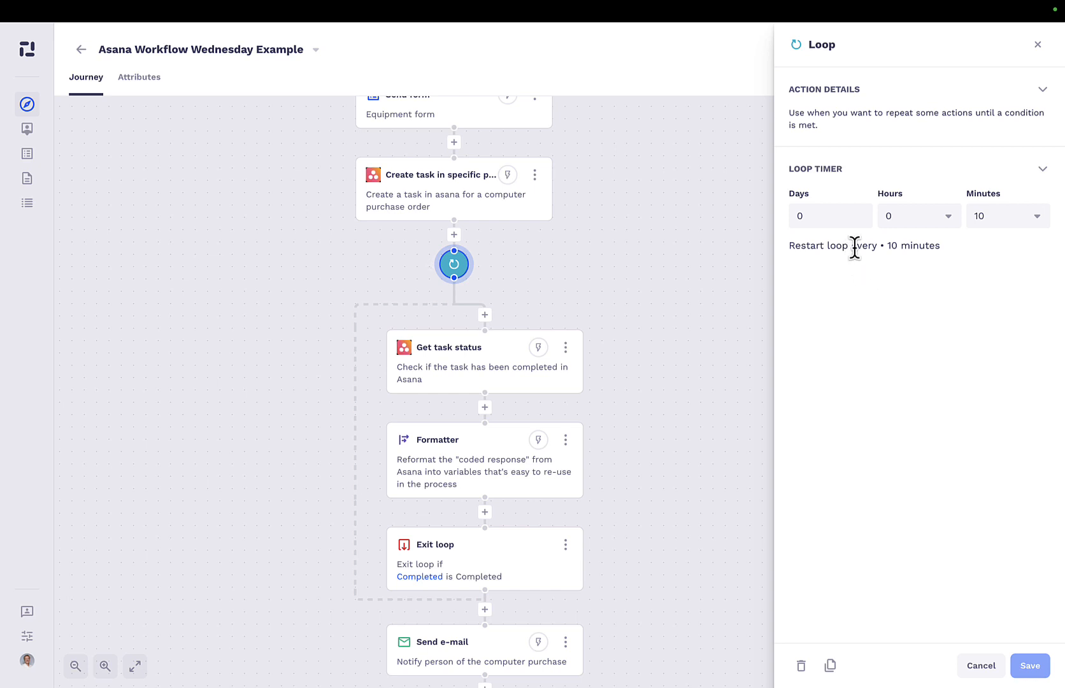
{"action": "left_click", "coordinate": [1012, 217]}
{"action": "scroll", "coordinate": [996, 325], "scroll_direction": "down", "scroll_amount": 1}
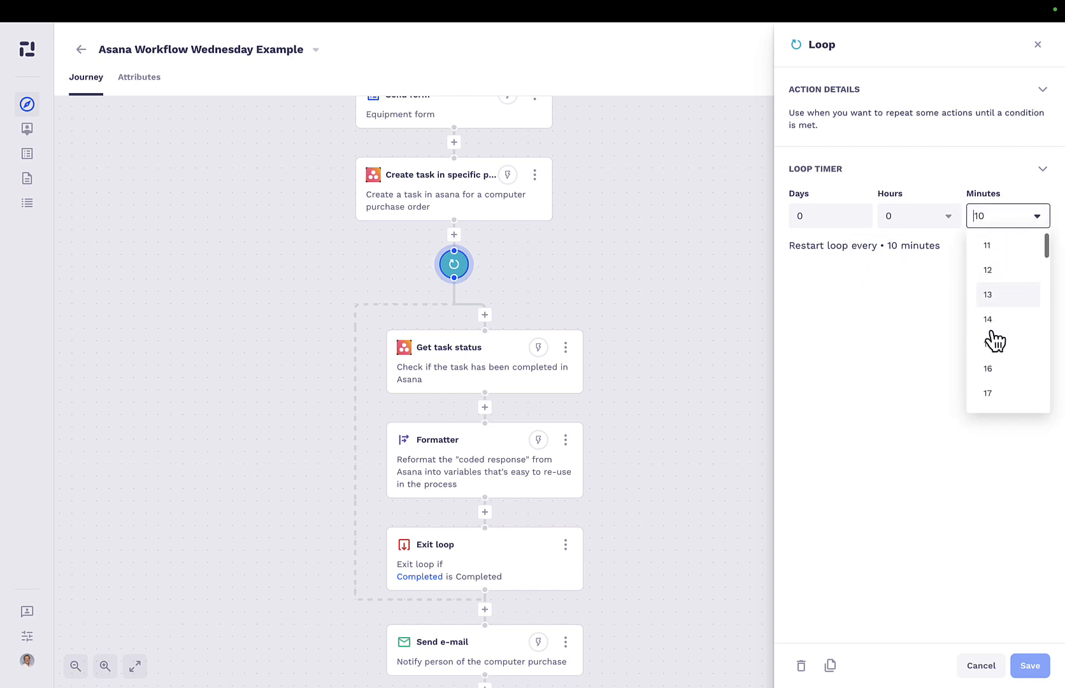
{"action": "left_click", "coordinate": [923, 245]}
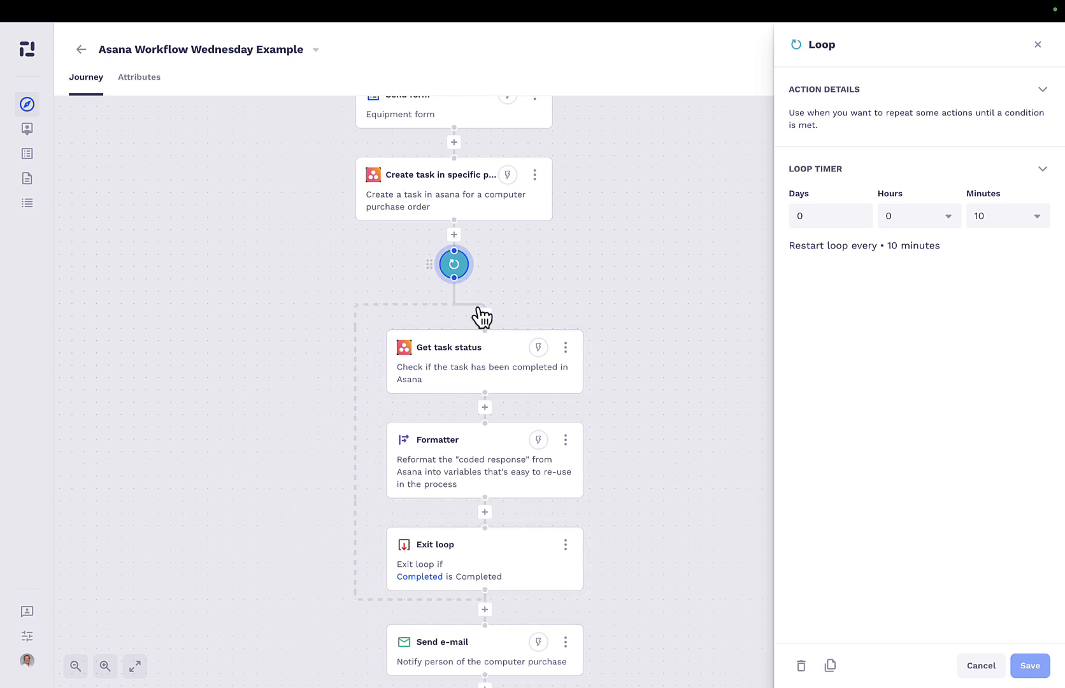
Open the Get task status action inside the loop to check which Task Gid it uses.
{"action": "left_click", "coordinate": [496, 393]}
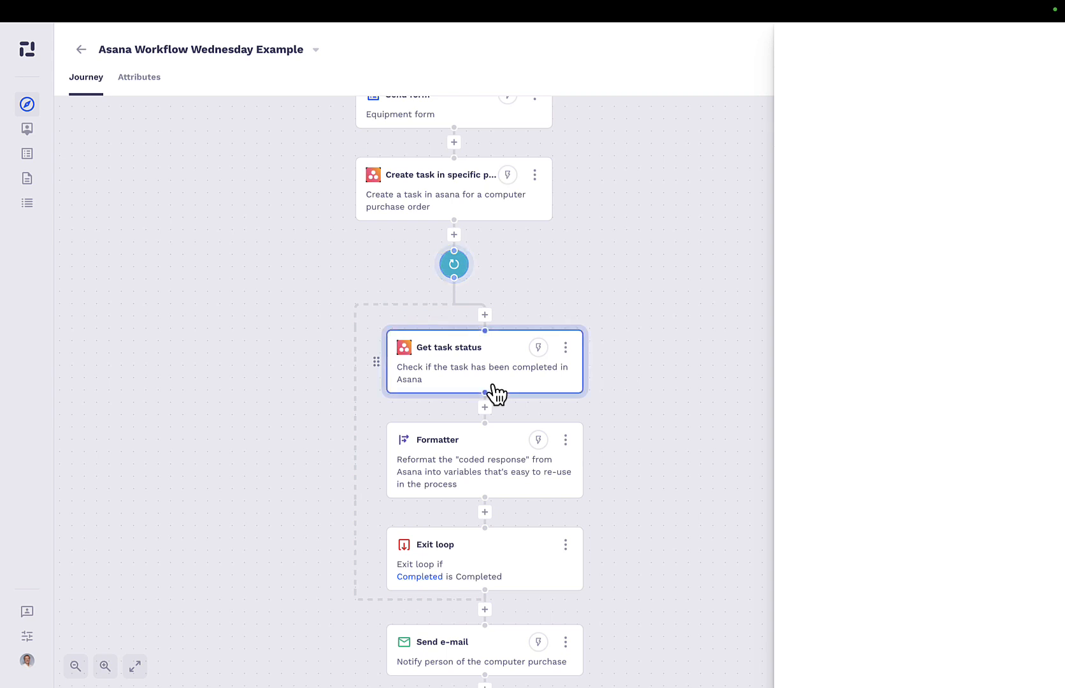
{"action": "left_click", "coordinate": [737, 285]}
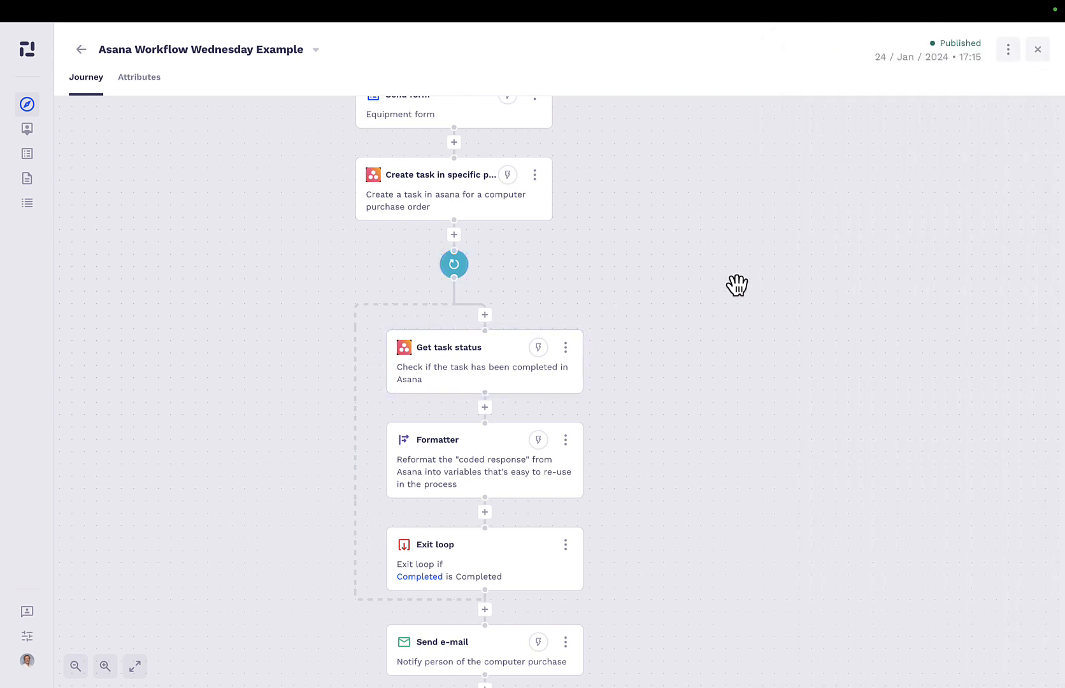
{"action": "left_click", "coordinate": [507, 356]}
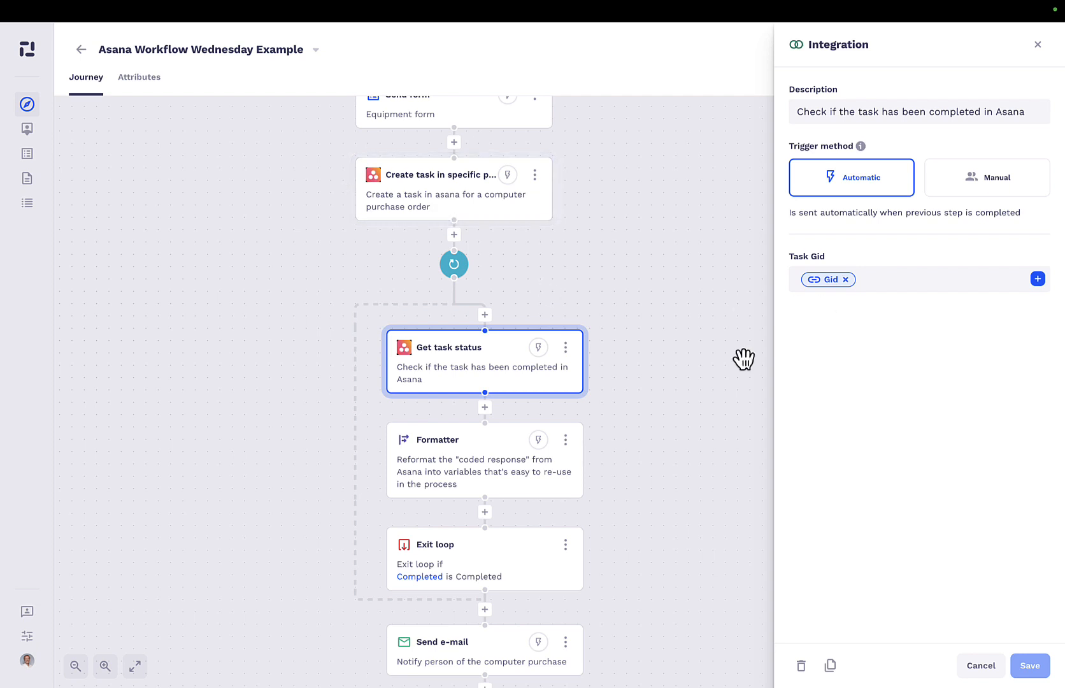
Review the Formatter action's field, function and outputs, and open the Exit loop action to check its condition.
{"action": "left_click", "coordinate": [527, 471]}
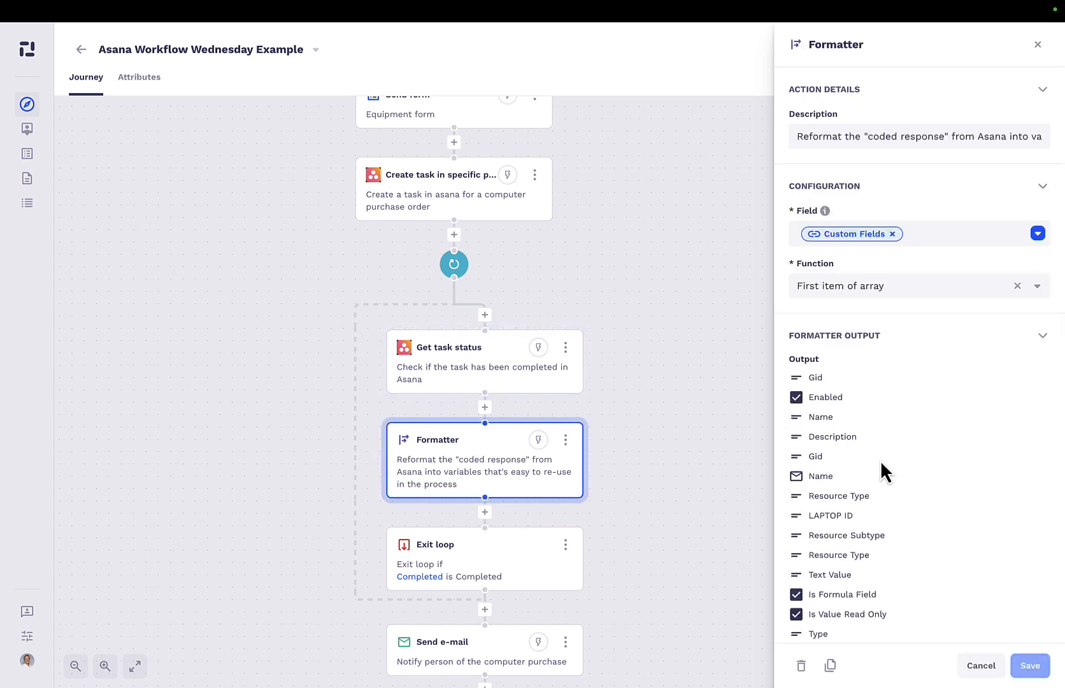
{"action": "scroll", "coordinate": [880, 460], "scroll_direction": "down", "scroll_amount": 1}
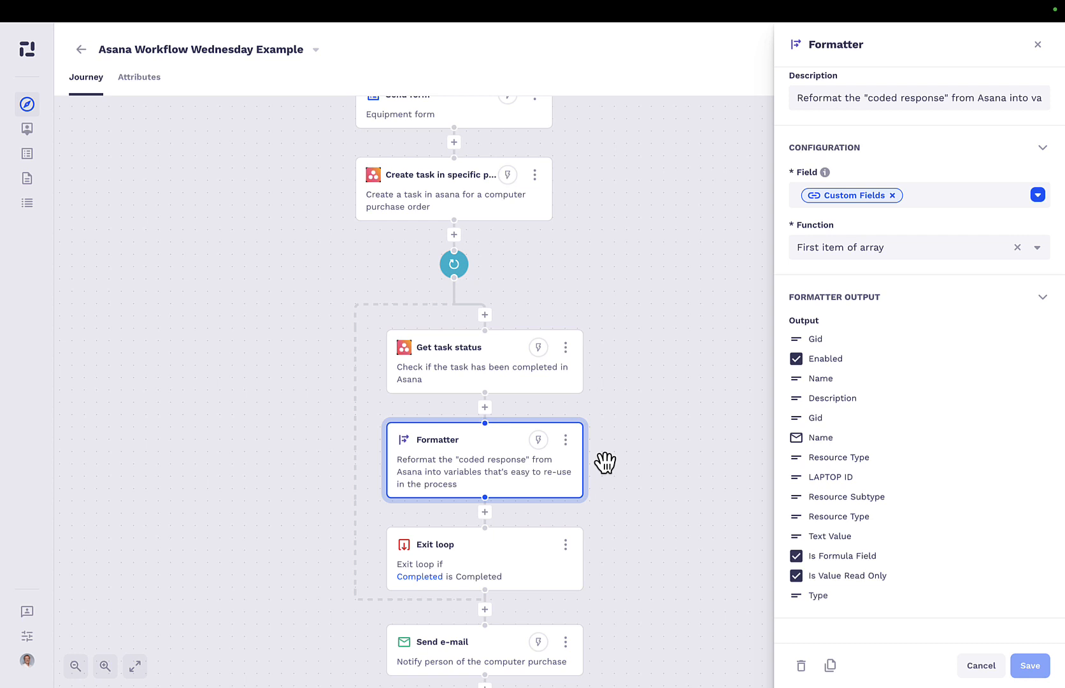
{"action": "left_click", "coordinate": [492, 565]}
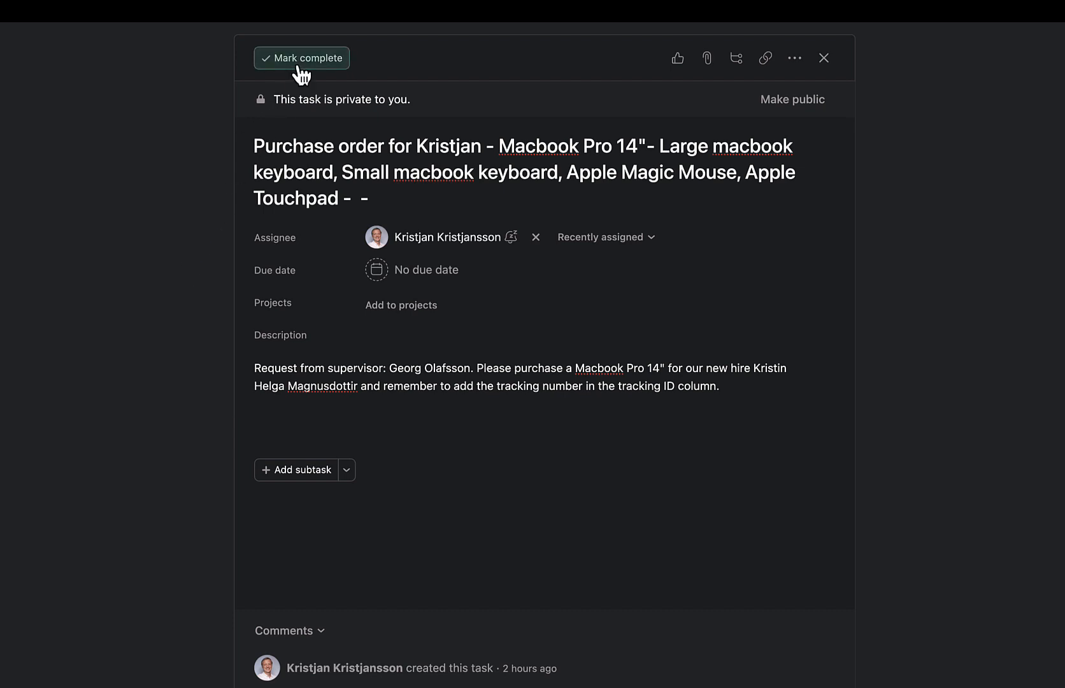
In Asana, mark the Macbook Pro 14" purchase order task as complete.
{"action": "left_click", "coordinate": [301, 61]}
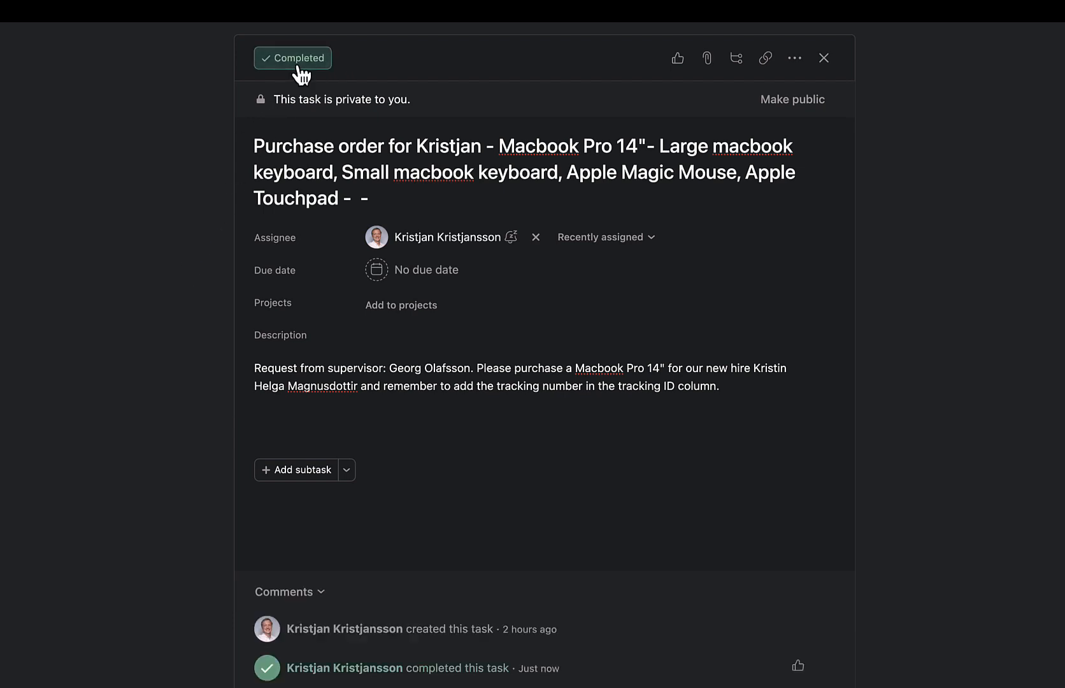
{"action": "left_click", "coordinate": [813, 11]}
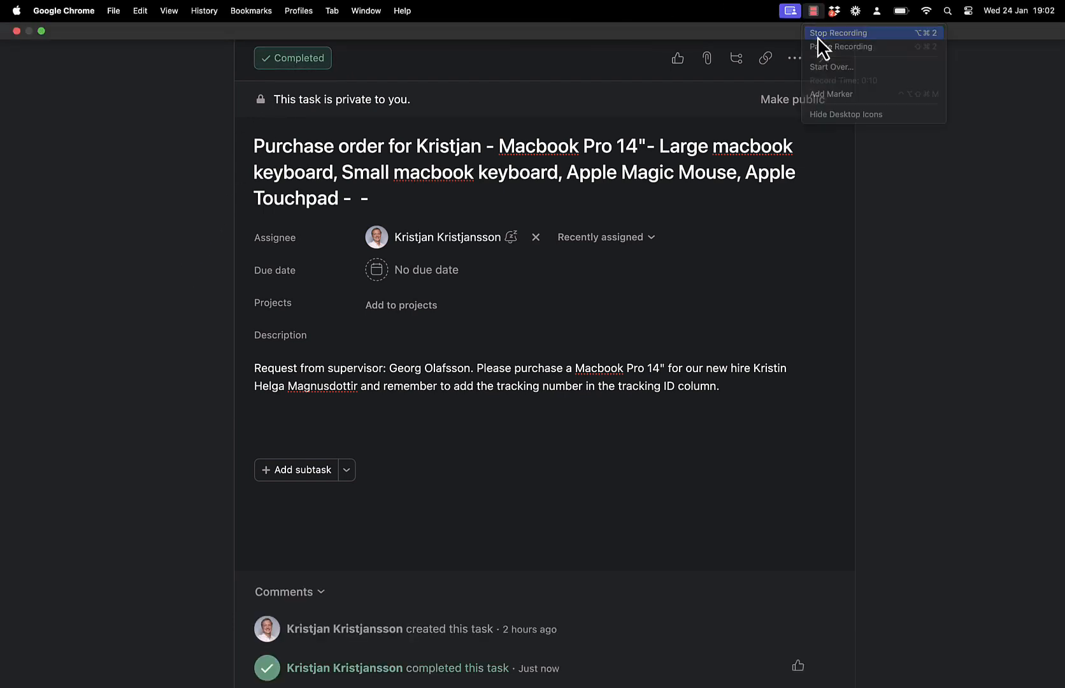
{"action": "left_click", "coordinate": [817, 35]}
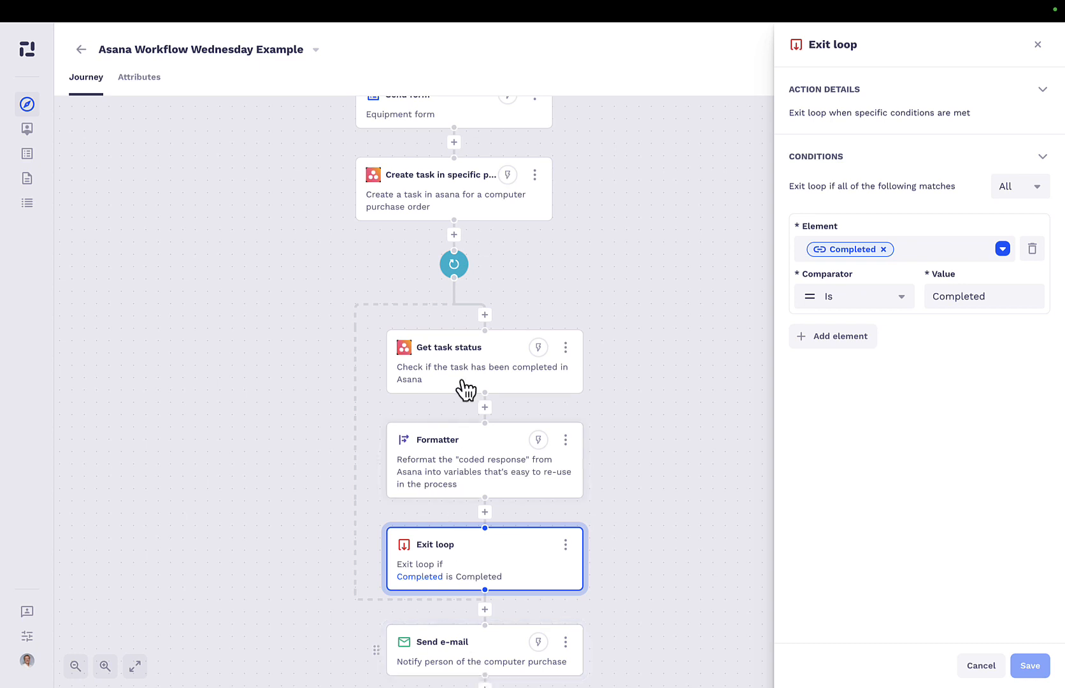
Leave the Exit loop settings and open the Send e-mail action that notifies the person of the computer purchase.
{"action": "left_click", "coordinate": [459, 271]}
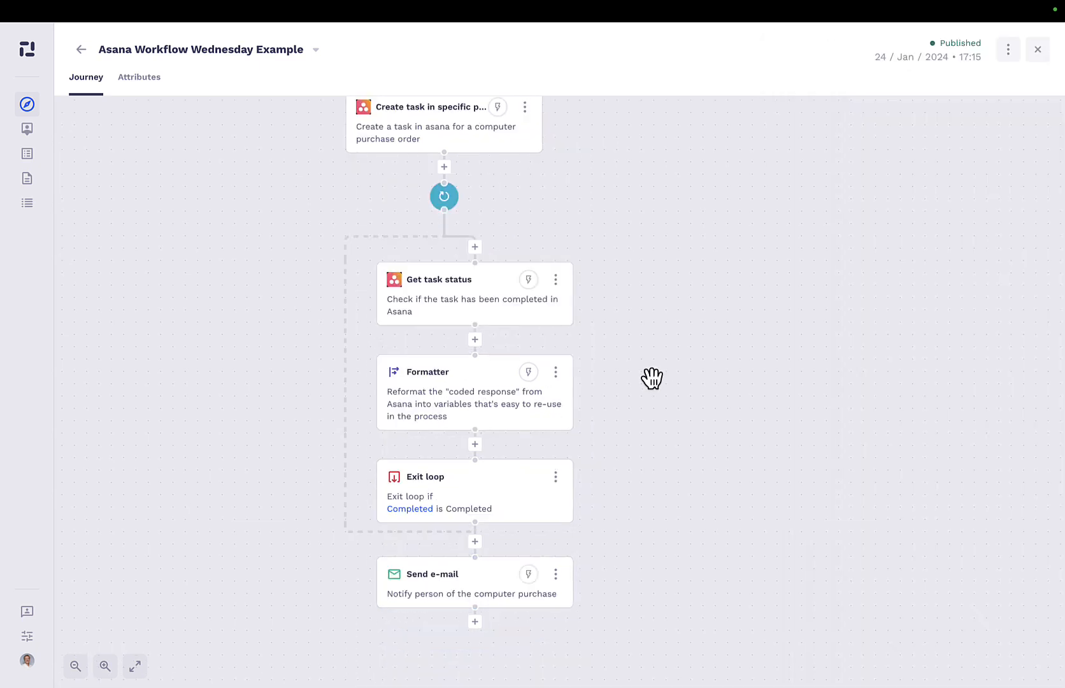
{"action": "left_click", "coordinate": [463, 587]}
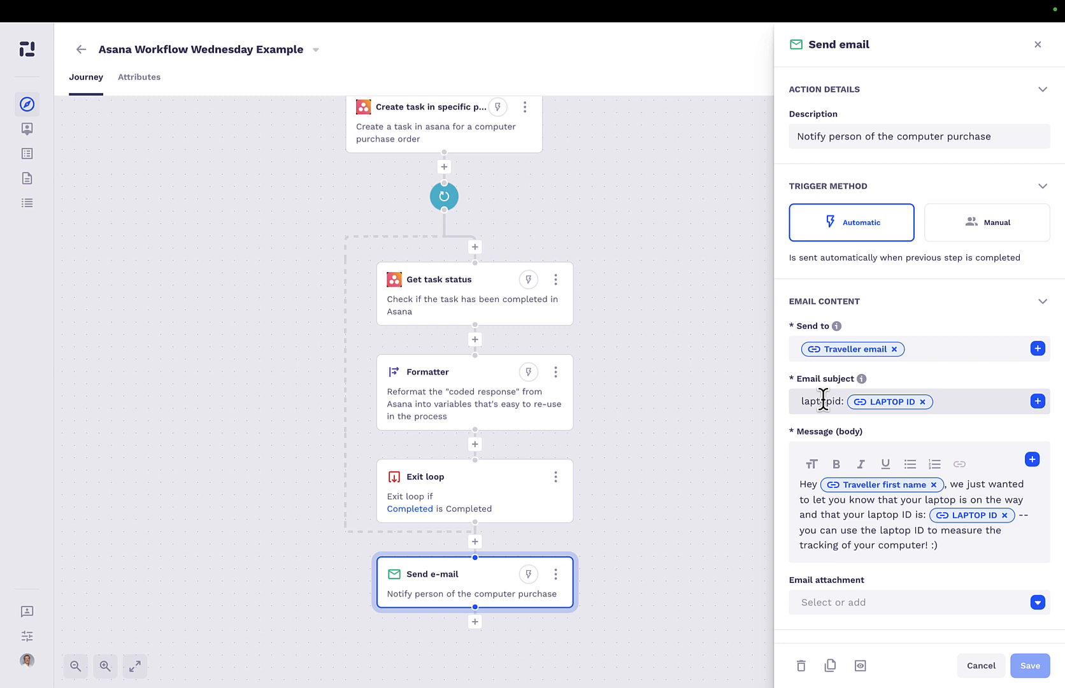
{"action": "scroll", "coordinate": [510, 199], "scroll_direction": "up", "scroll_amount": 1}
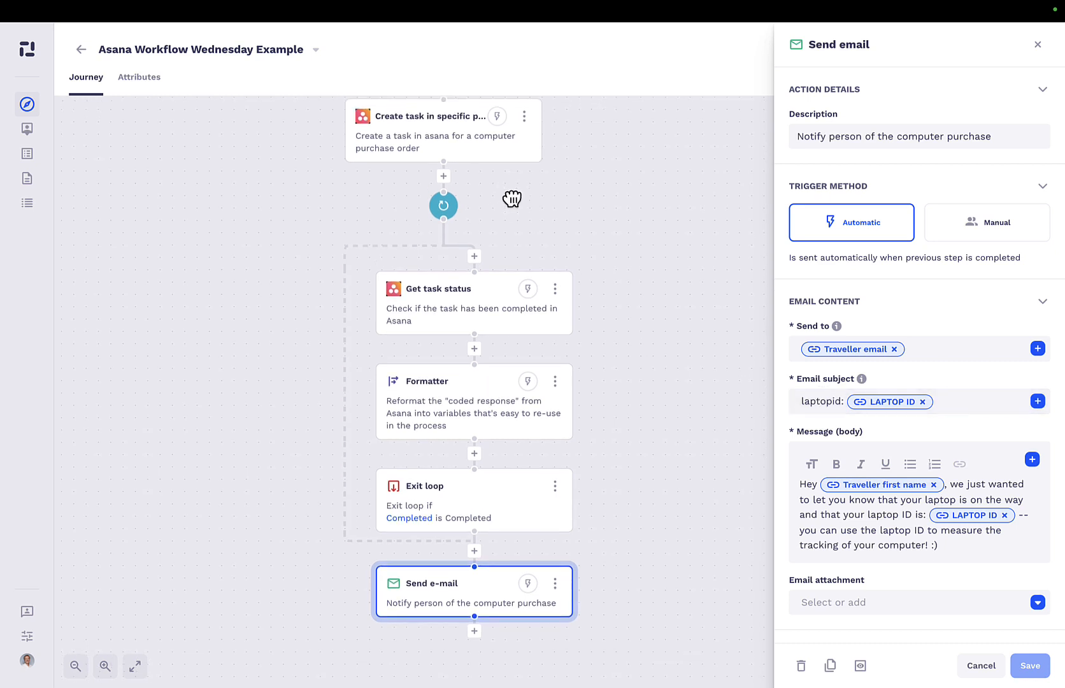
Reopen the Asana task creation action and highlight the words Laptop ID in its task name.
{"action": "left_click", "coordinate": [490, 165]}
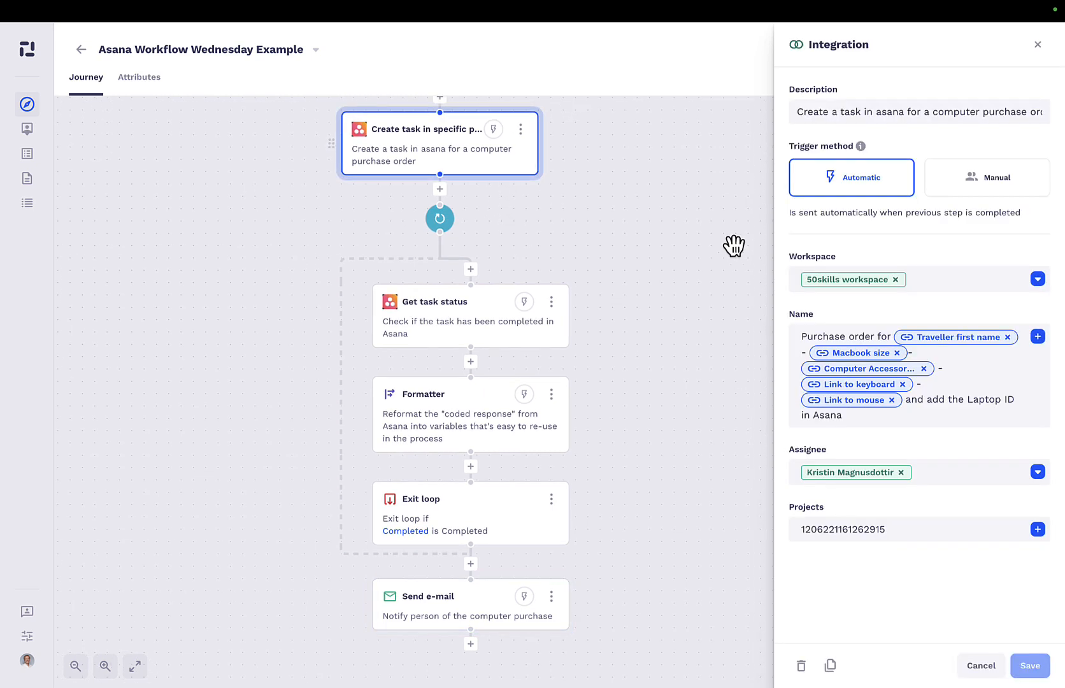
{"action": "left_click", "coordinate": [903, 398]}
{"action": "left_click_drag", "start_coordinate": [1024, 405], "coordinate": [967, 403]}
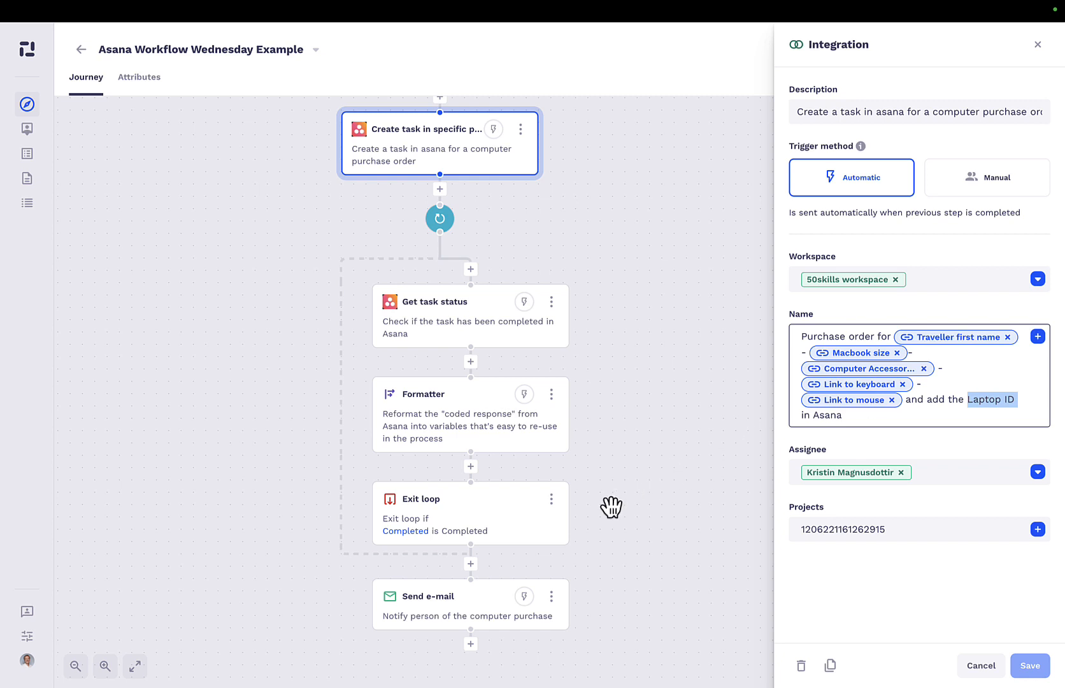
Return to the Send e-mail action and examine how its subject and message use the LAPTOP ID variable.
{"action": "left_click", "coordinate": [424, 611]}
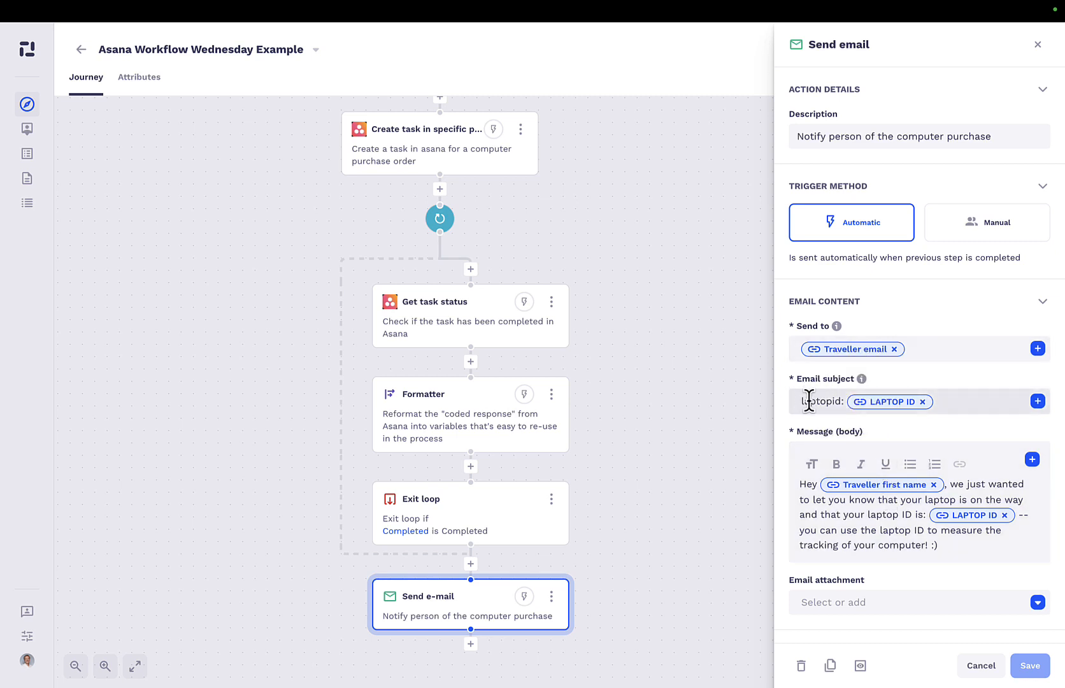
{"action": "scroll", "coordinate": [923, 527], "scroll_direction": "down", "scroll_amount": 1}
{"action": "scroll", "coordinate": [1016, 566], "scroll_direction": "up", "scroll_amount": 5}
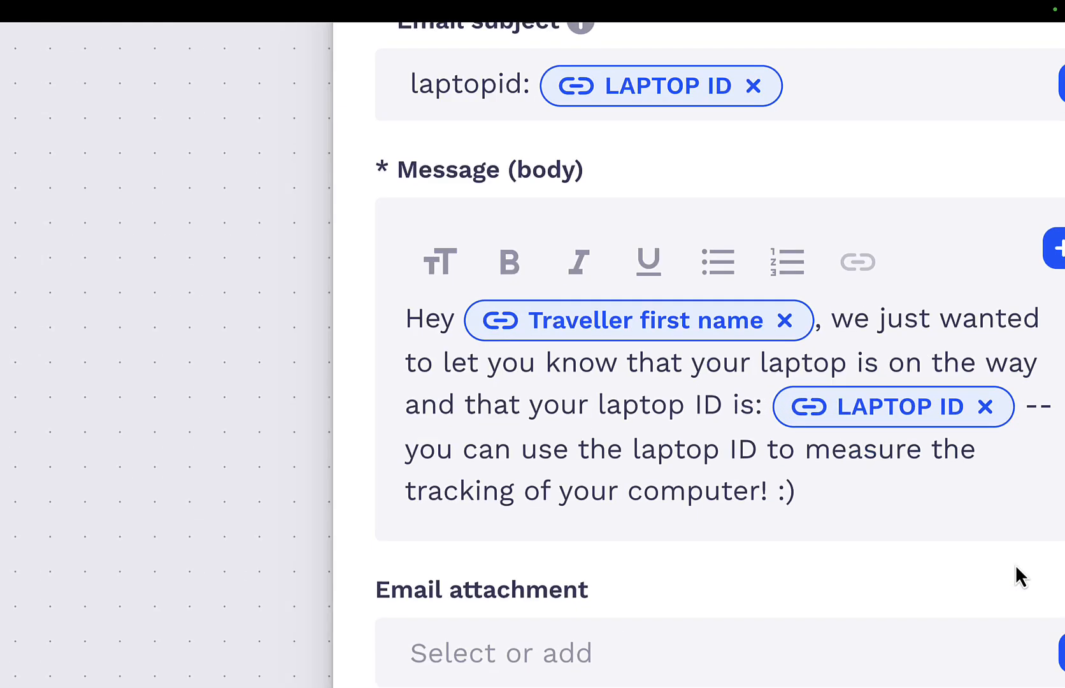